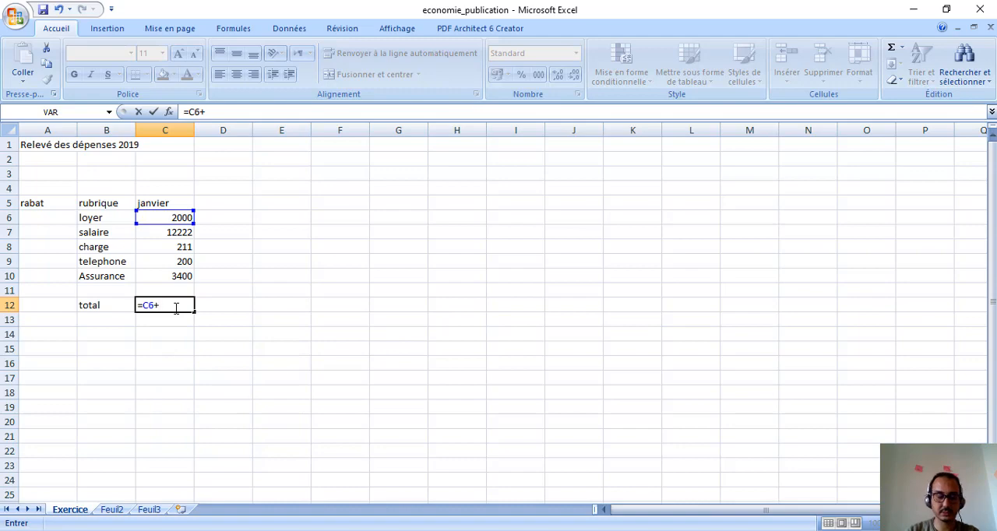
Step: Complete the January total formula in C12 as =C6+C7+C8+C9+C10
{"action": "type", "text": "C"}
{"action": "type", "text": "7"}
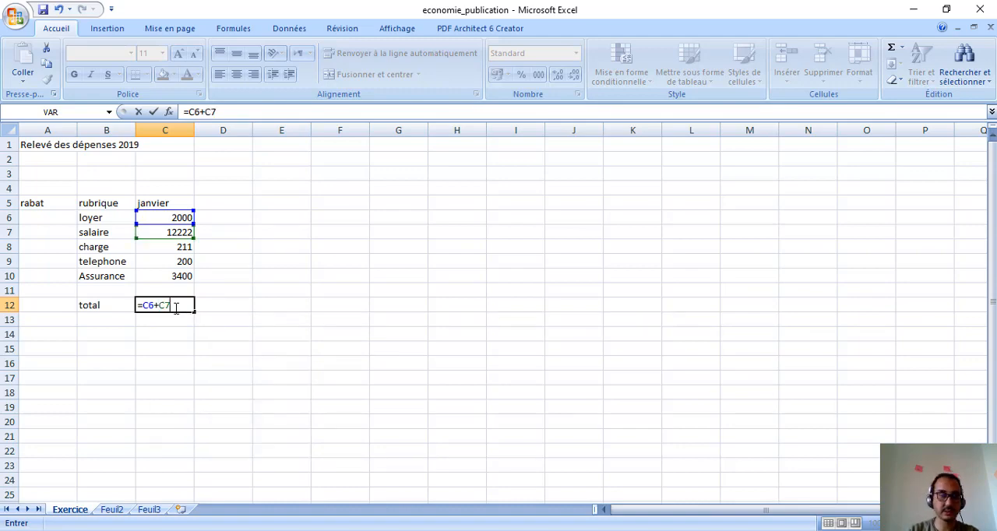
{"action": "type", "text": "+C"}
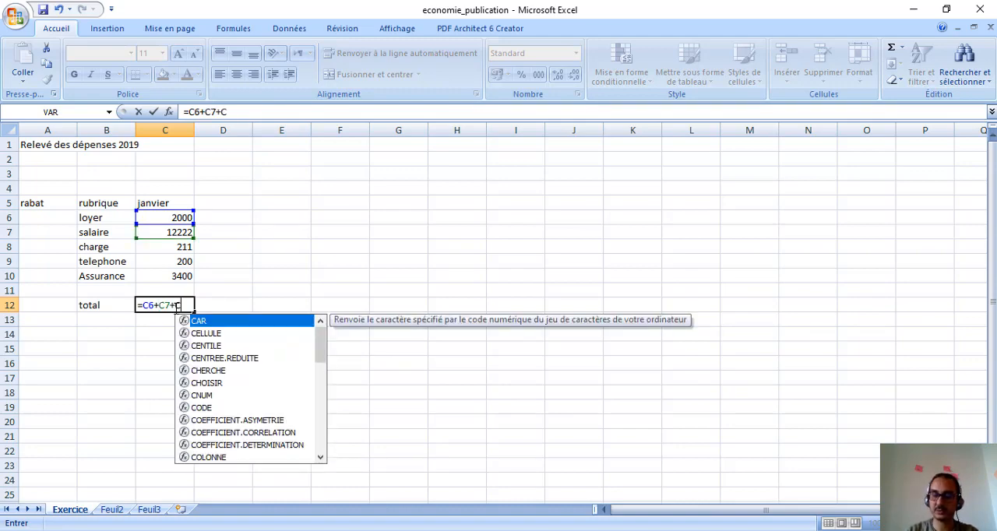
{"action": "type", "text": "8+C"}
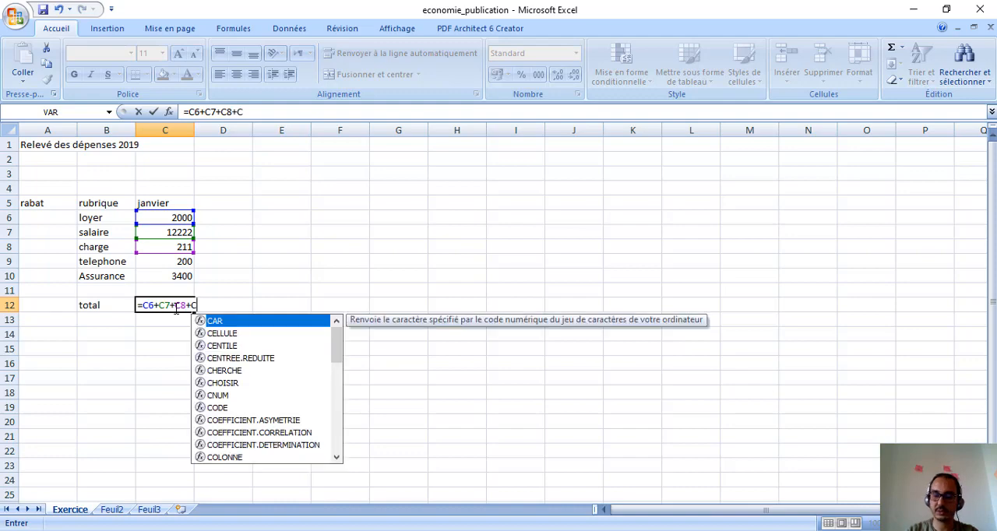
{"action": "type", "text": "6"}
{"action": "key", "text": "BackSpace"}
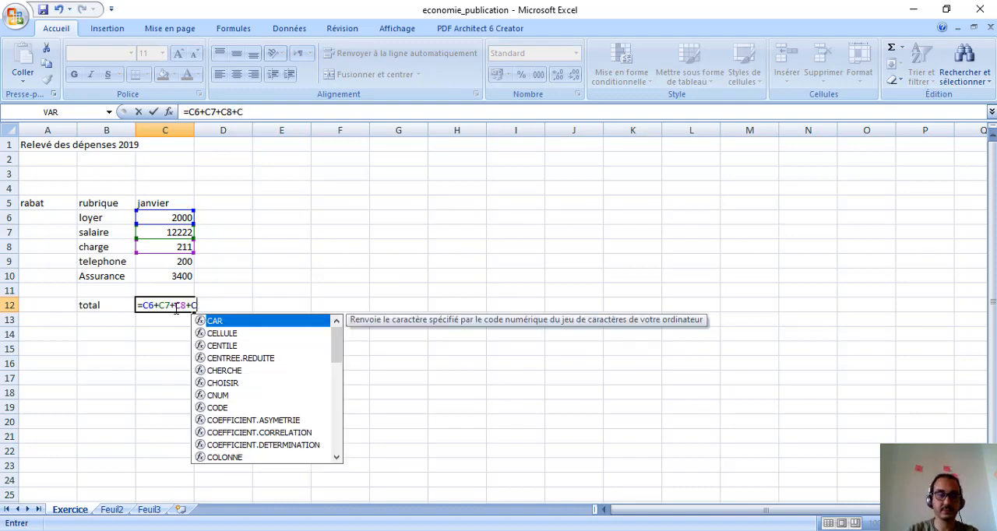
{"action": "type", "text": "9"}
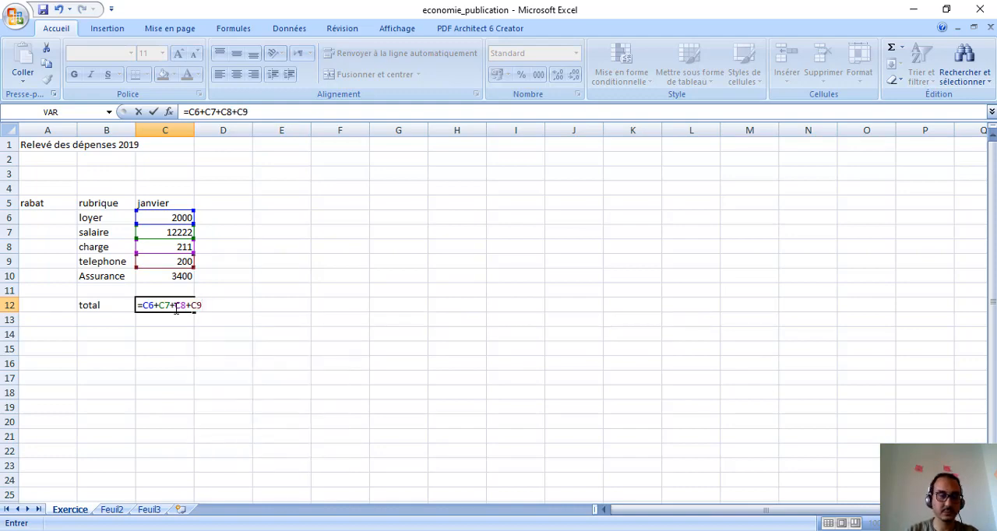
{"action": "type", "text": "+C"}
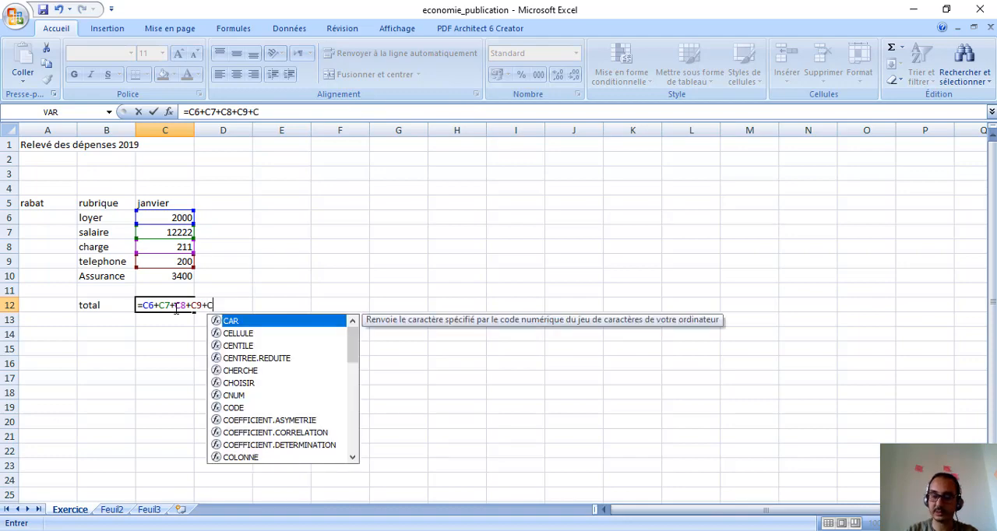
{"action": "type", "text": "10"}
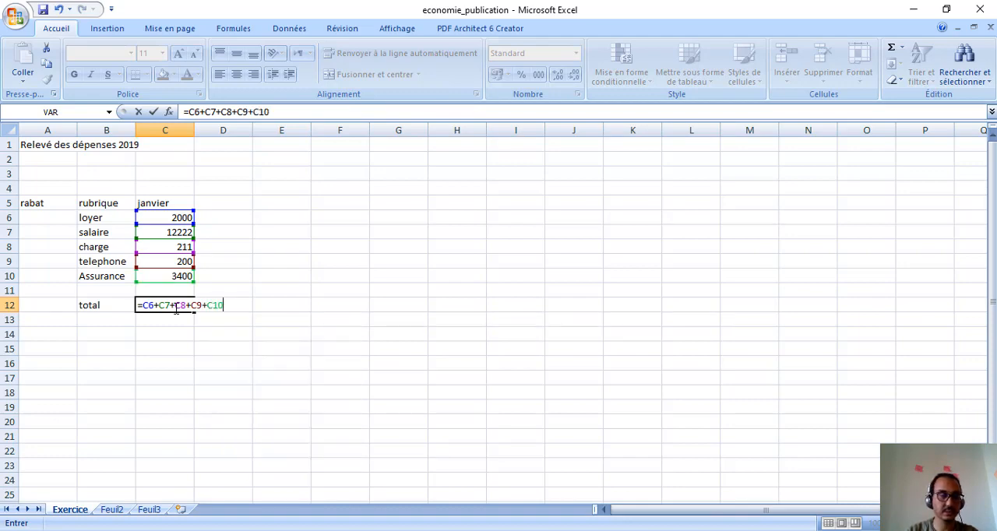
{"action": "key", "text": "Return"}
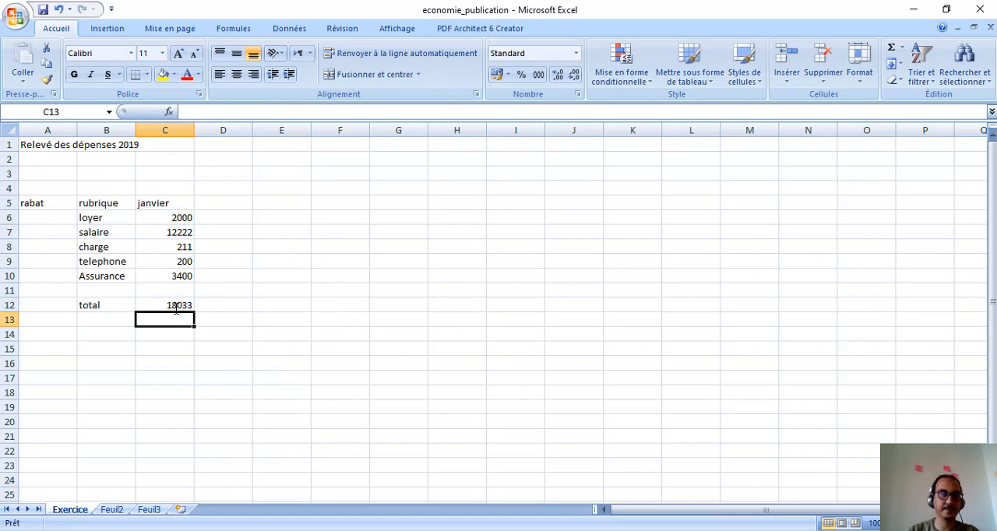
Step: Review the cell references in the C12 addition formula, then clear the cell
{"action": "double_click", "coordinate": [173, 305]}
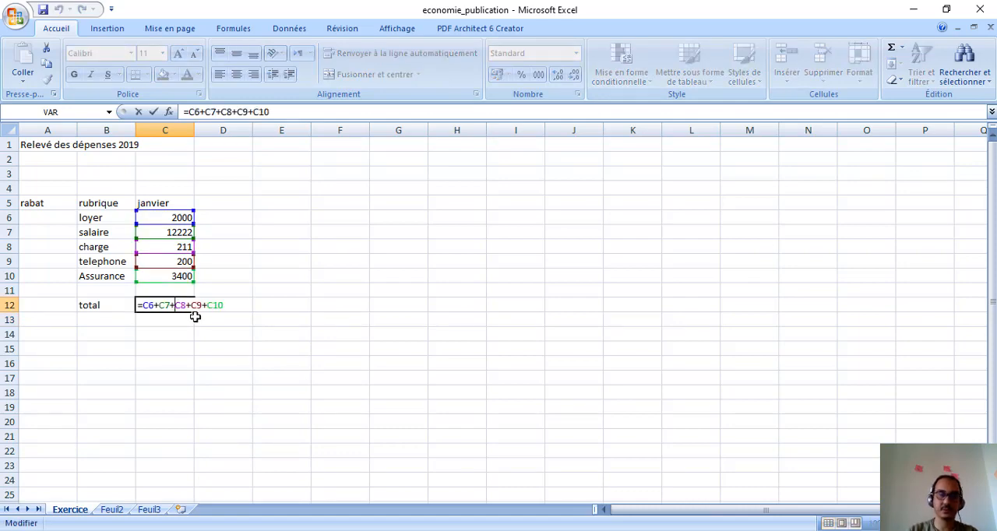
{"action": "key", "text": "Return"}
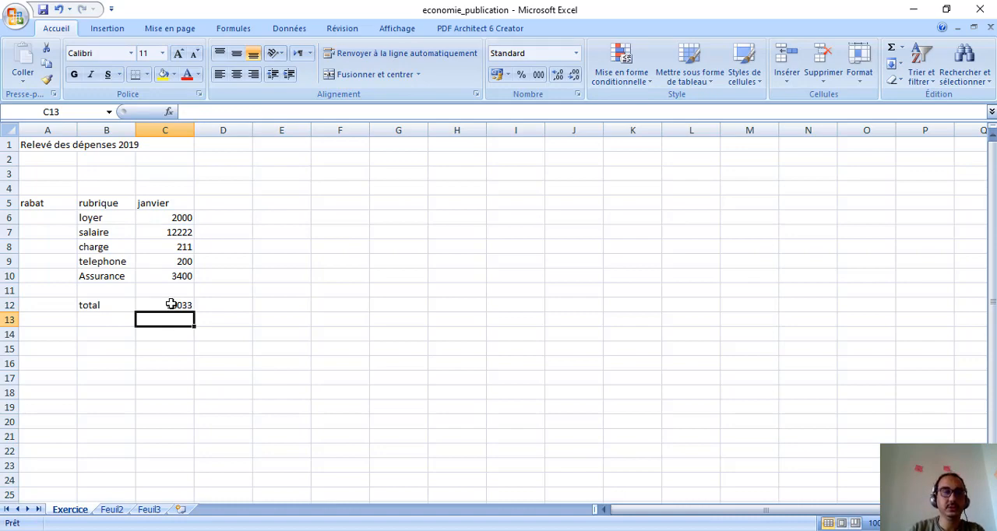
{"action": "left_click", "coordinate": [170, 305]}
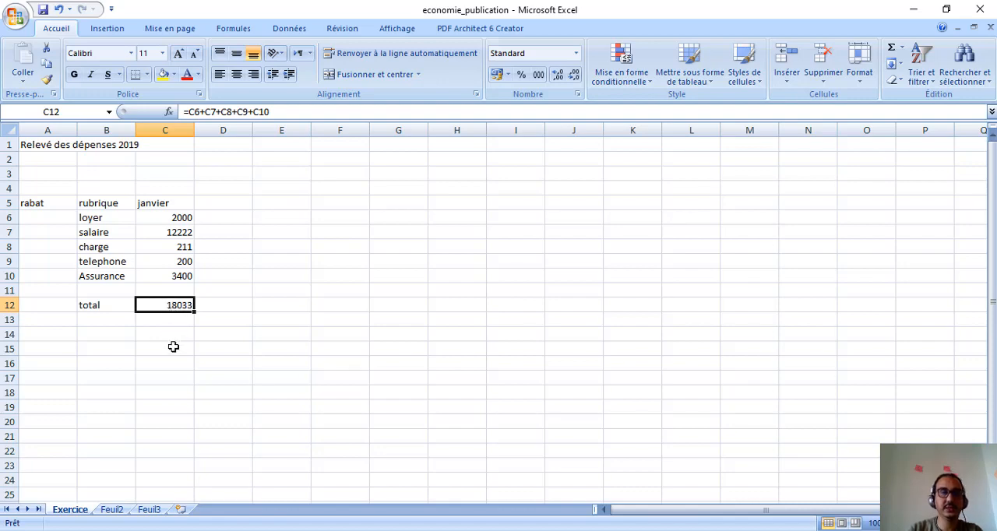
{"action": "double_click", "coordinate": [154, 305]}
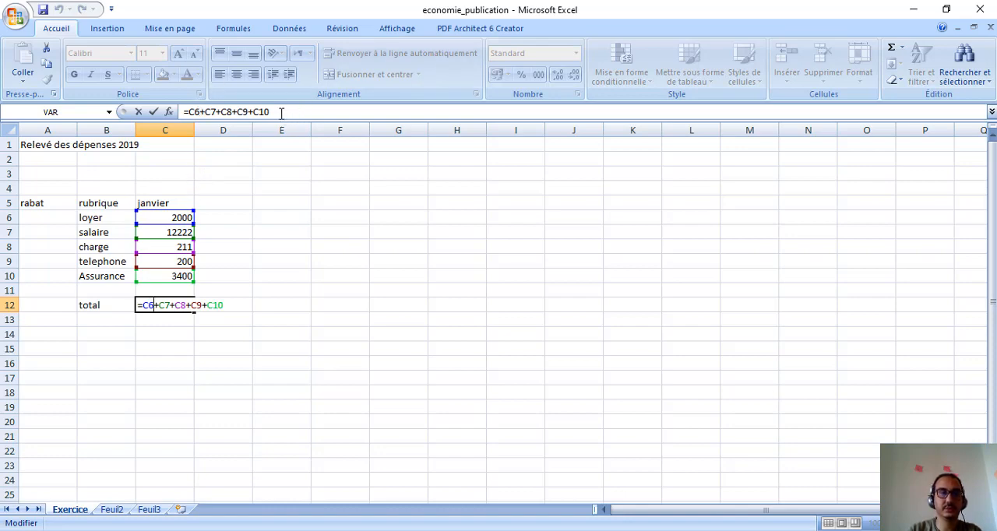
{"action": "key", "text": "Return"}
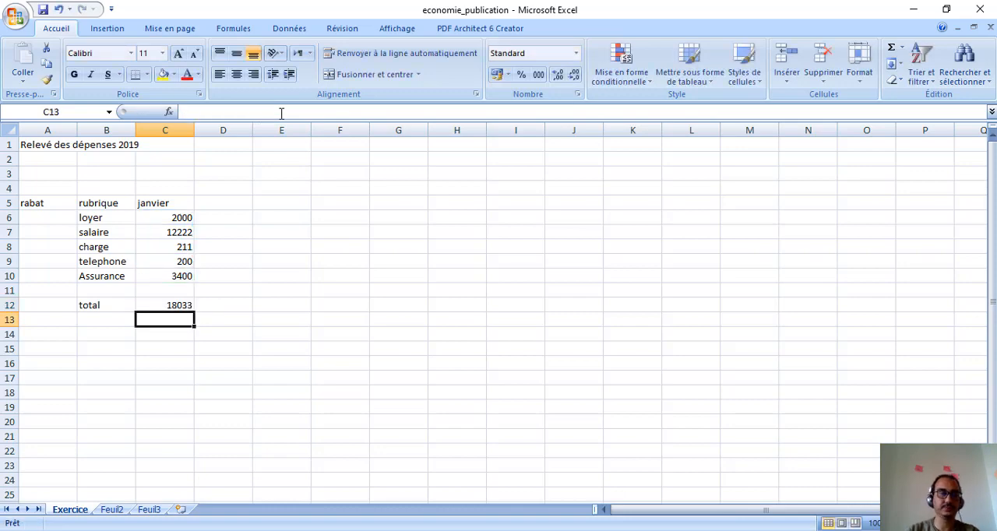
{"action": "left_click", "coordinate": [179, 305]}
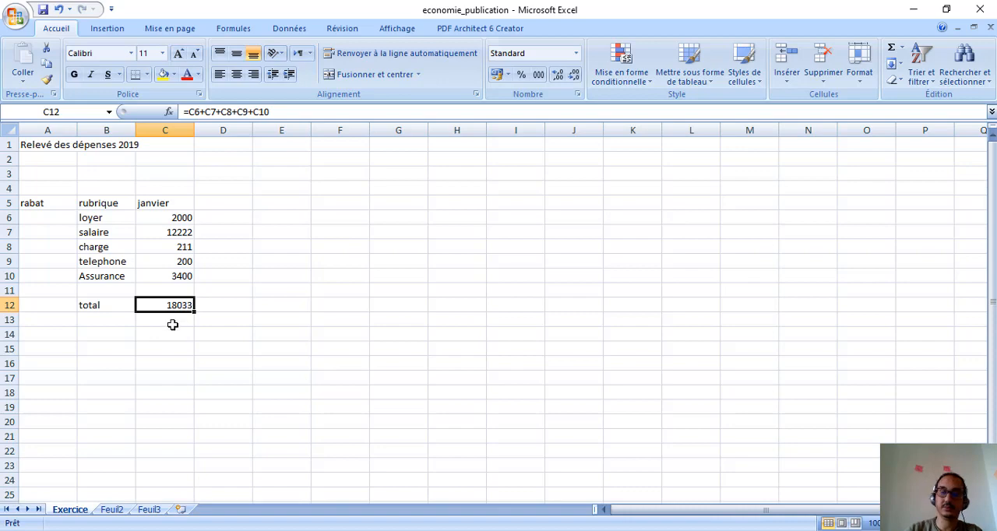
{"action": "key", "text": "Delete"}
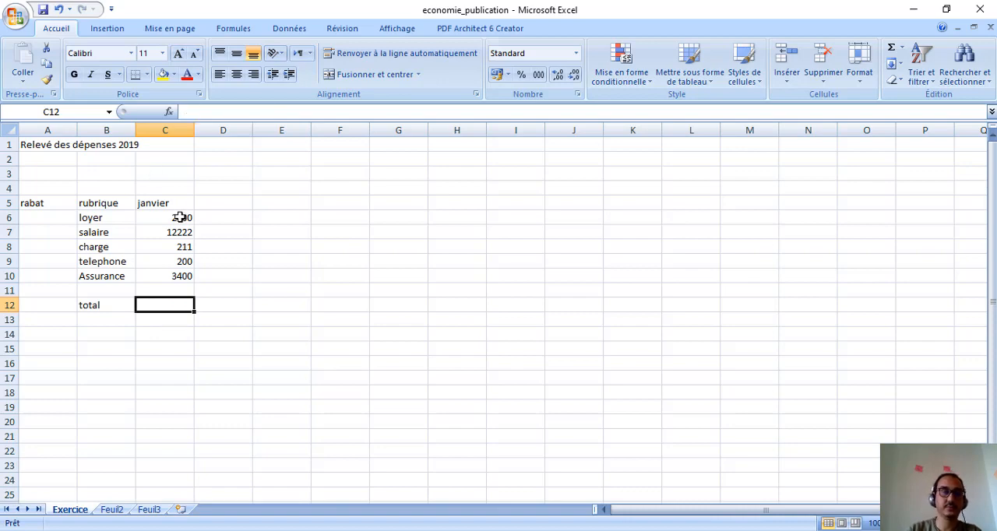
Step: Try AutoSum on the January range C6:C11, check the formula it inserts, and undo it
{"action": "left_click_drag", "start_coordinate": [180, 218], "coordinate": [182, 285]}
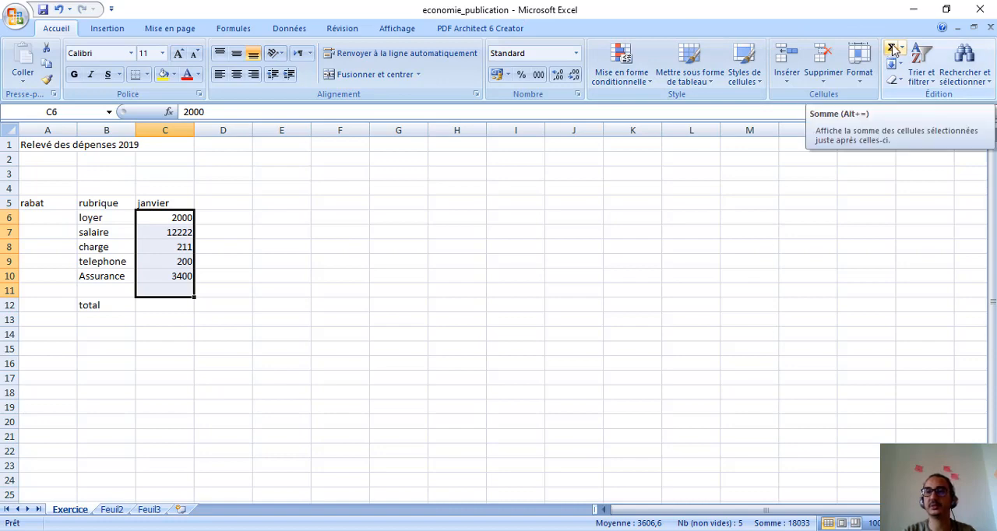
{"action": "left_click", "coordinate": [893, 51]}
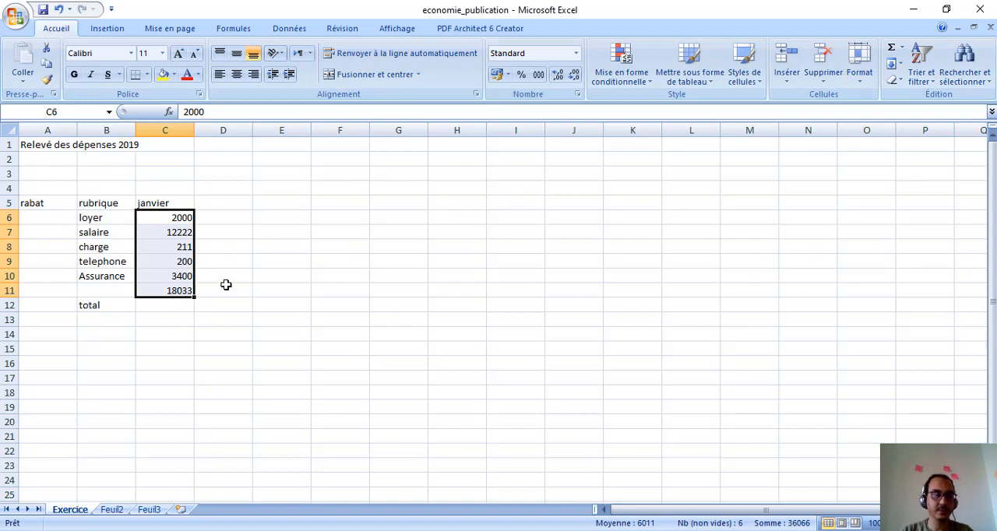
{"action": "left_click", "coordinate": [182, 292]}
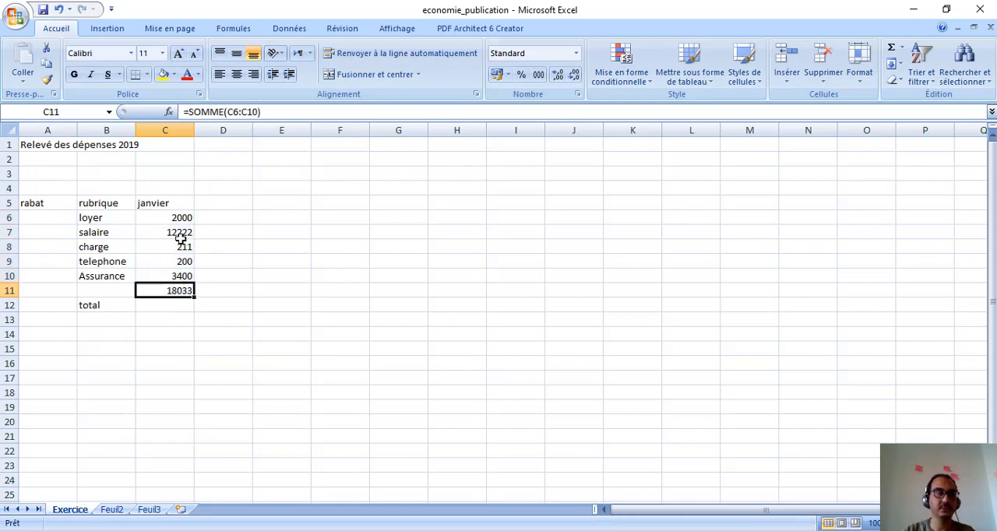
{"action": "key", "text": "ctrl+z"}
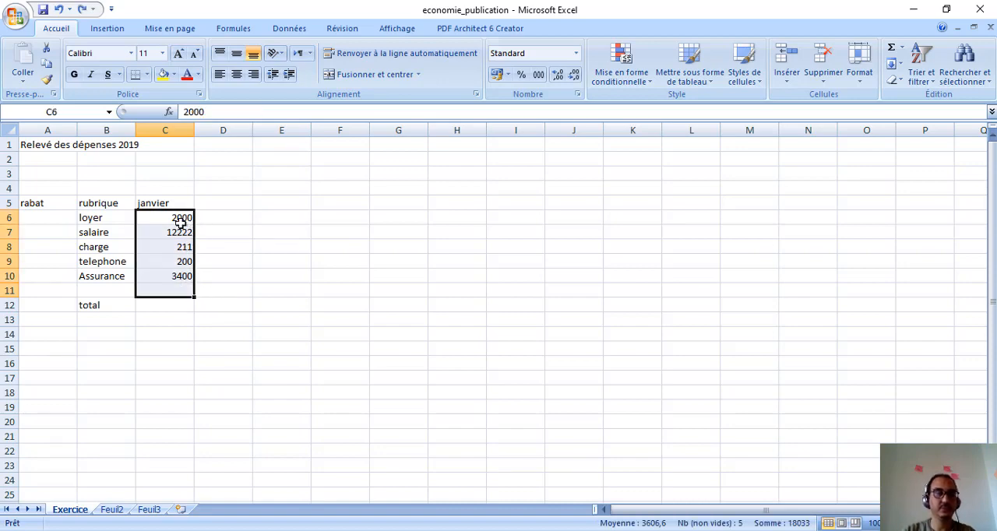
Step: Apply AutoSum to C6:C12 to place the January total in C12, and check its formula
{"action": "left_click_drag", "start_coordinate": [208, 232], "coordinate": [185, 305]}
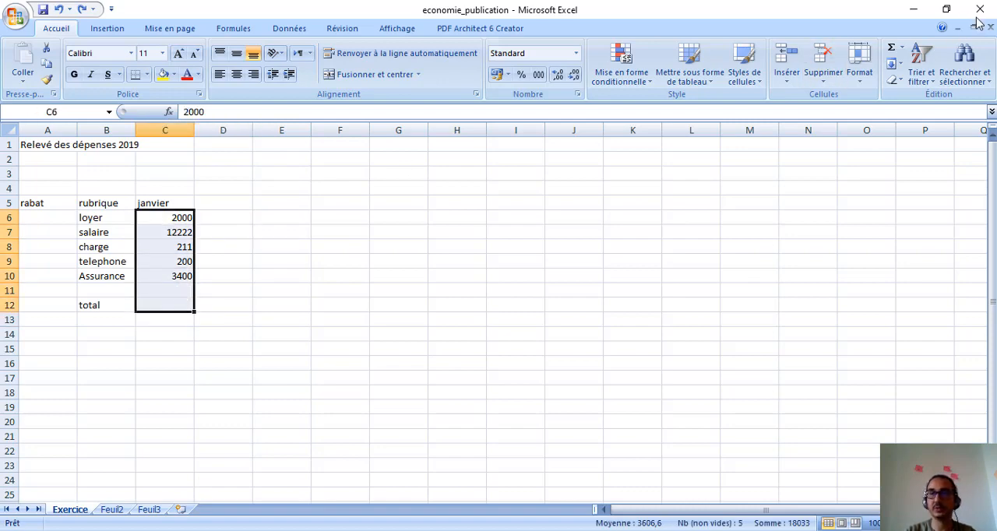
{"action": "left_click", "coordinate": [891, 52]}
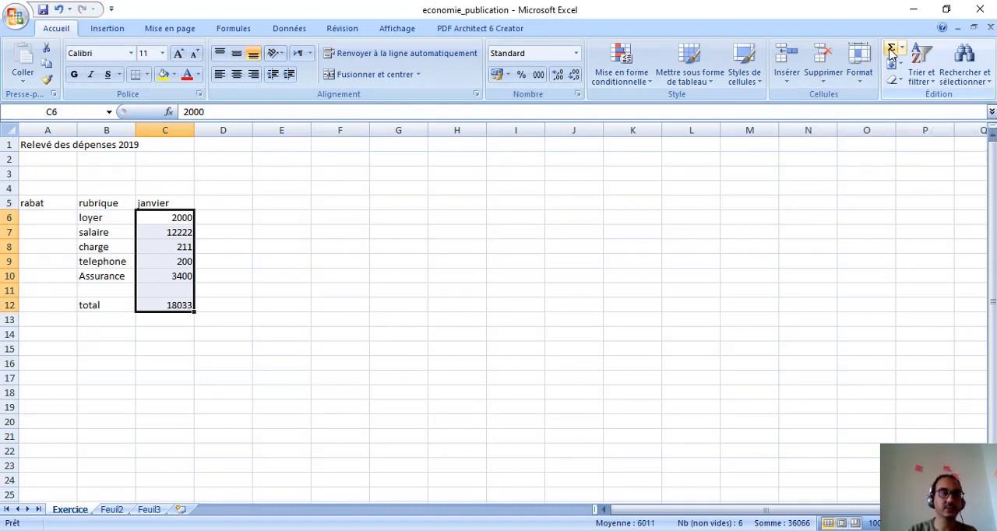
{"action": "left_click", "coordinate": [166, 304]}
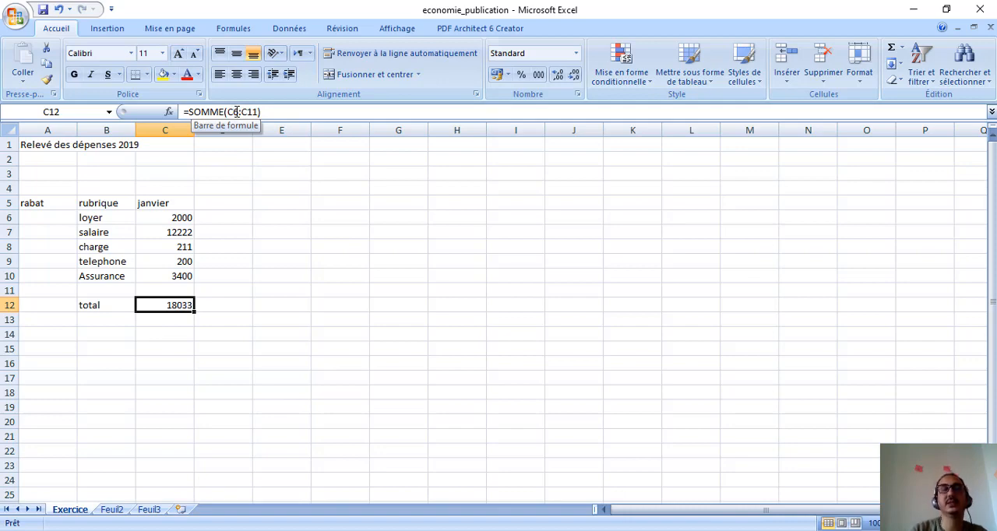
Step: Correct the sum range in C12 to exclude the empty row, making the formula =SOMME(C6:C10)
{"action": "left_click", "coordinate": [177, 290]}
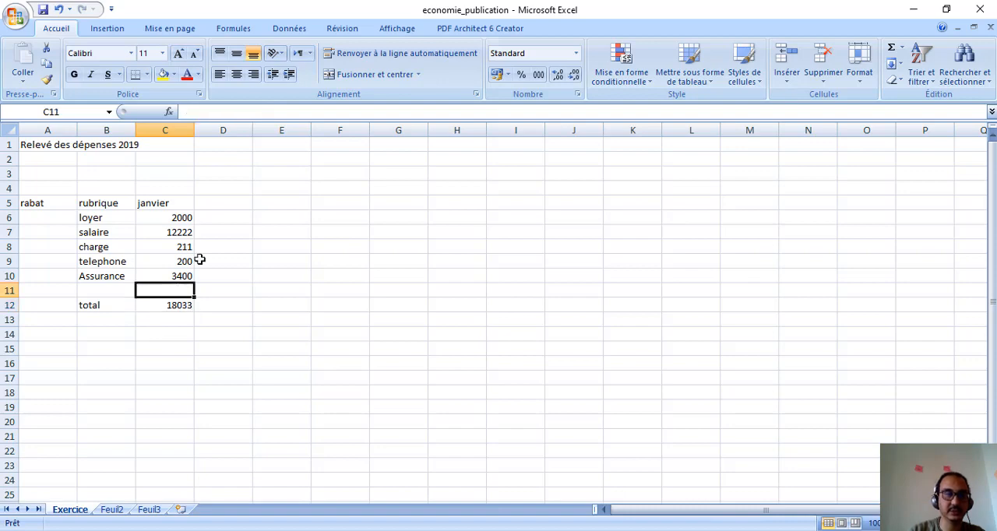
{"action": "left_click", "coordinate": [173, 304]}
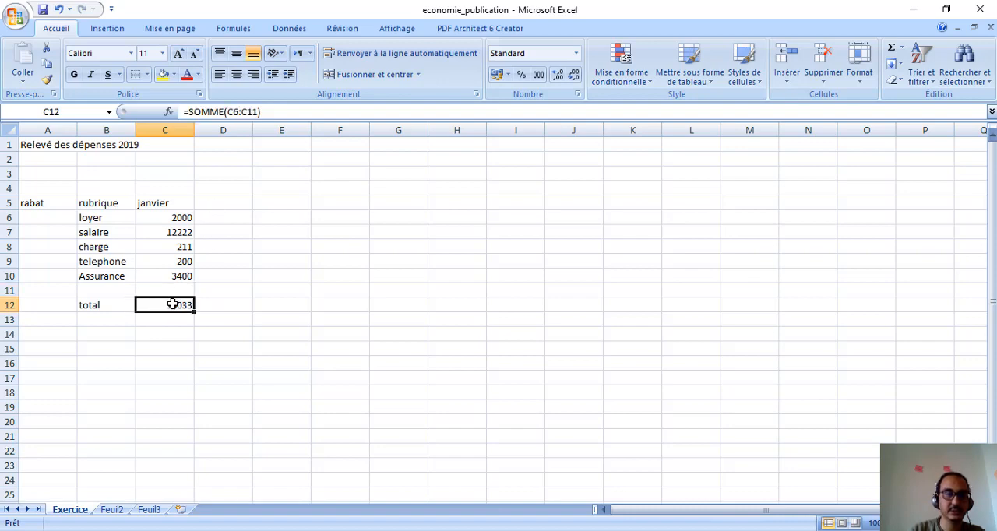
{"action": "left_click", "coordinate": [258, 112]}
{"action": "key", "text": "BackSpace"}
{"action": "type", "text": "0"}
{"action": "key", "text": "Return"}
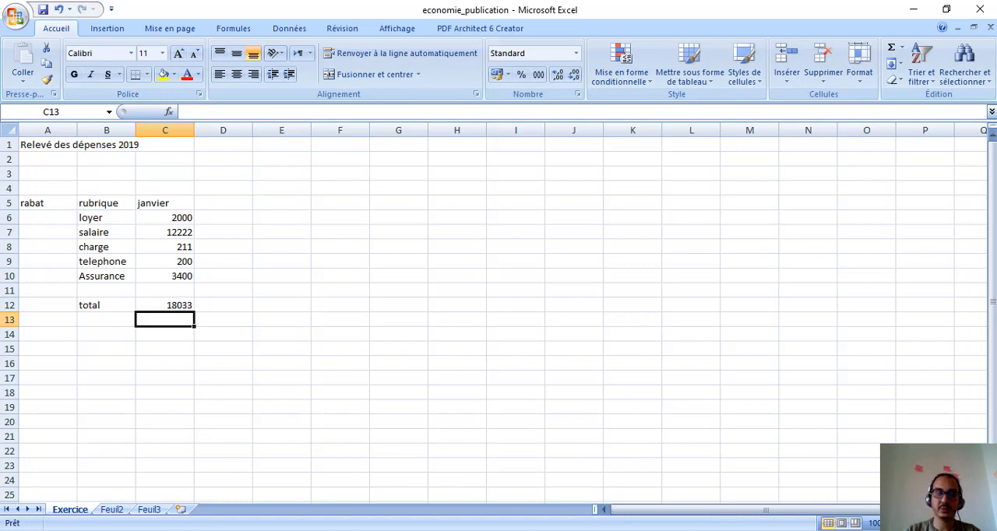
Step: Consult the Exercice 2 slide in PowerPoint, then return to Excel and check the formula in C12
{"action": "key", "text": "alt+Tab"}
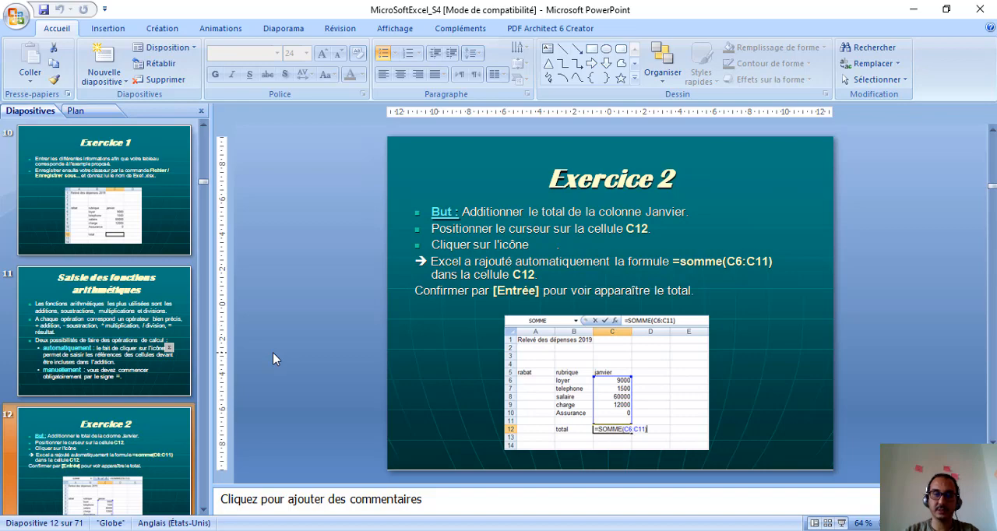
{"action": "key", "text": "alt+Tab"}
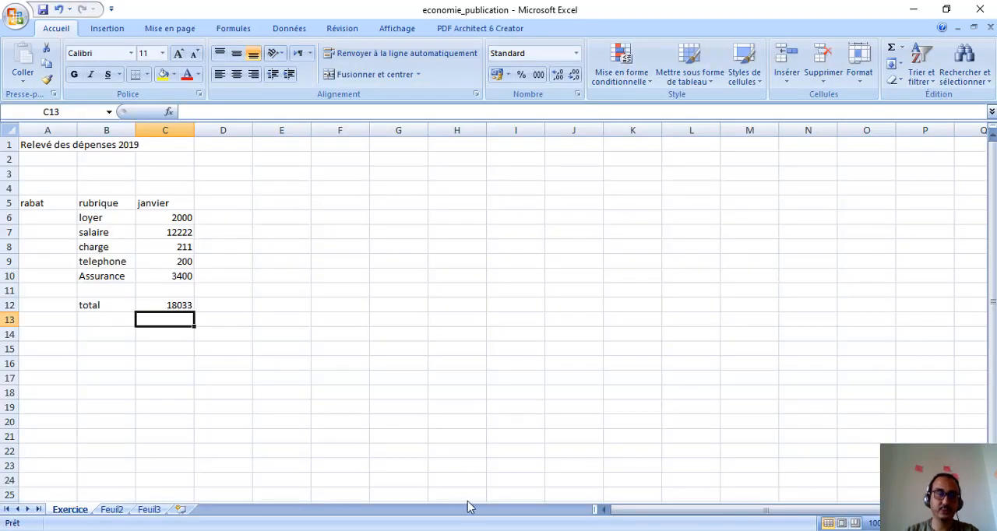
{"action": "left_click", "coordinate": [170, 305]}
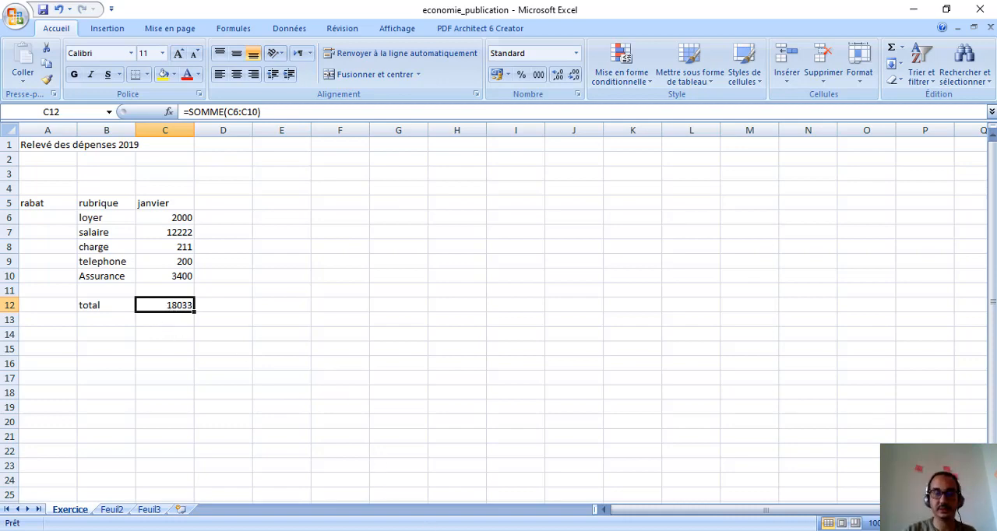
Step: Switch to the PowerPoint presentation and read the Exercice 3 slide about modifying cell A1
{"action": "key", "text": "alt+Tab"}
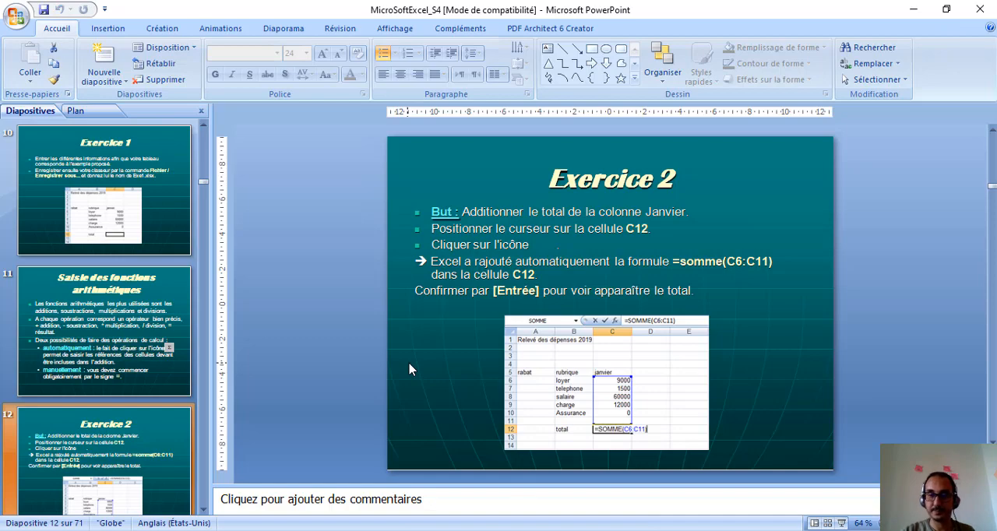
{"action": "scroll", "coordinate": [410, 369], "scroll_direction": "down", "scroll_amount": 1}
{"action": "scroll", "coordinate": [410, 369], "scroll_direction": "down", "scroll_amount": 1}
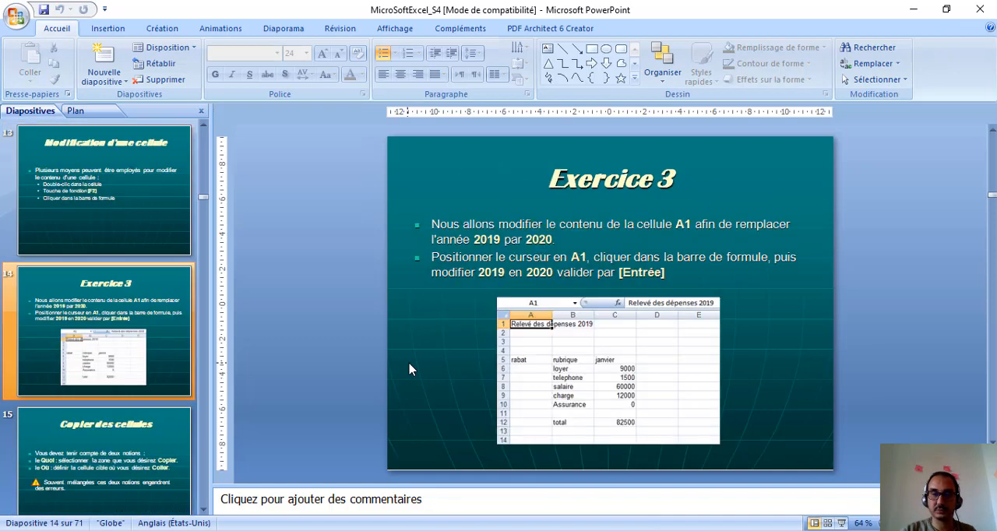
{"action": "scroll", "coordinate": [412, 369], "scroll_direction": "up", "scroll_amount": 1}
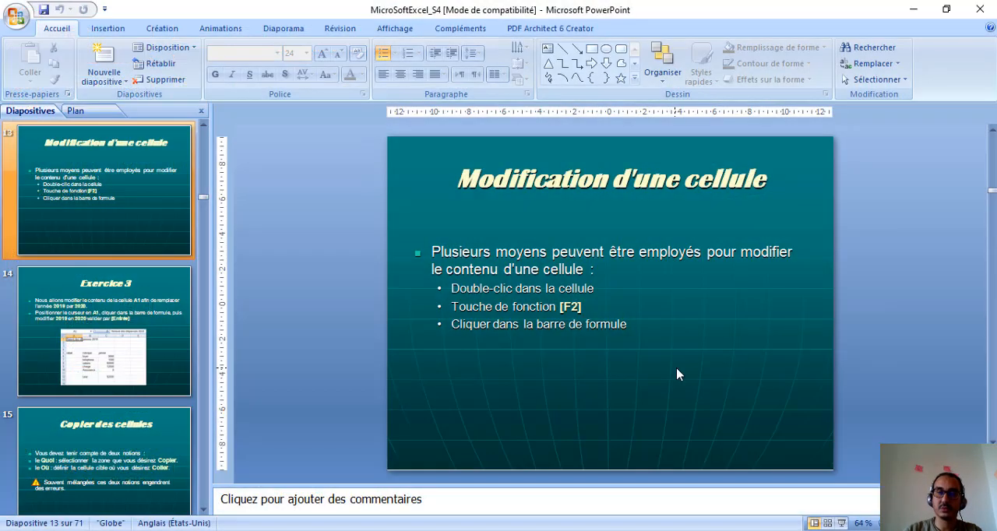
{"action": "key", "text": "Page_Down"}
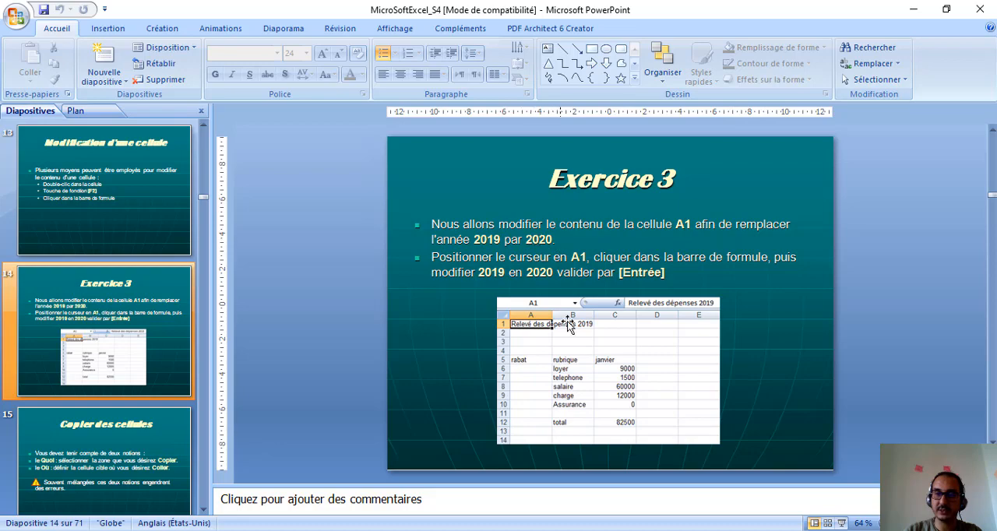
Step: Switch back to Excel and change the year in the title in A1 to 2020
{"action": "left_click", "coordinate": [480, 478]}
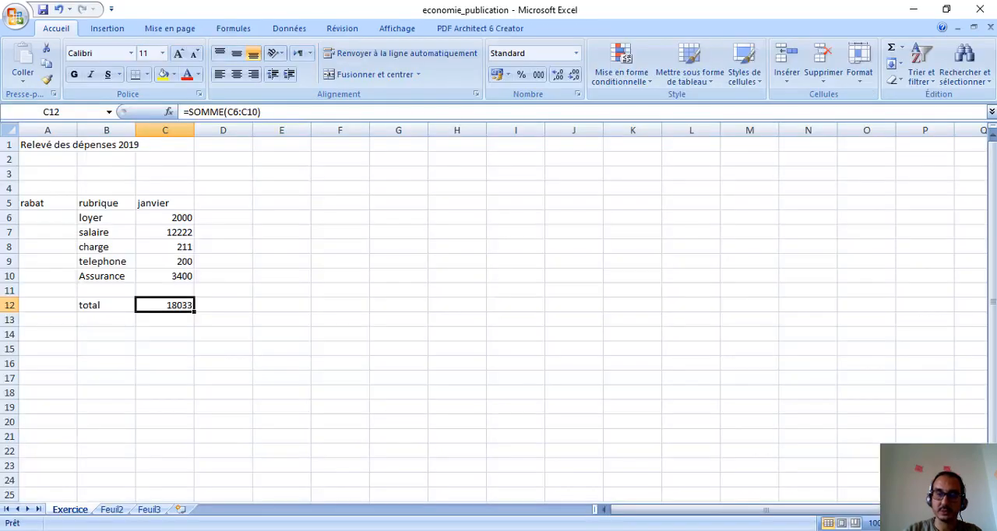
{"action": "double_click", "coordinate": [47, 147]}
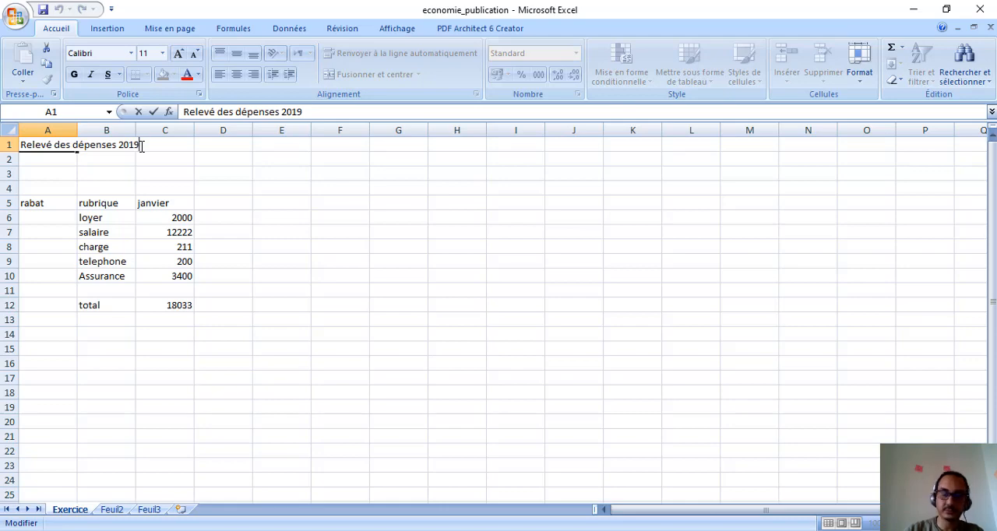
{"action": "key", "text": "BackSpace"}
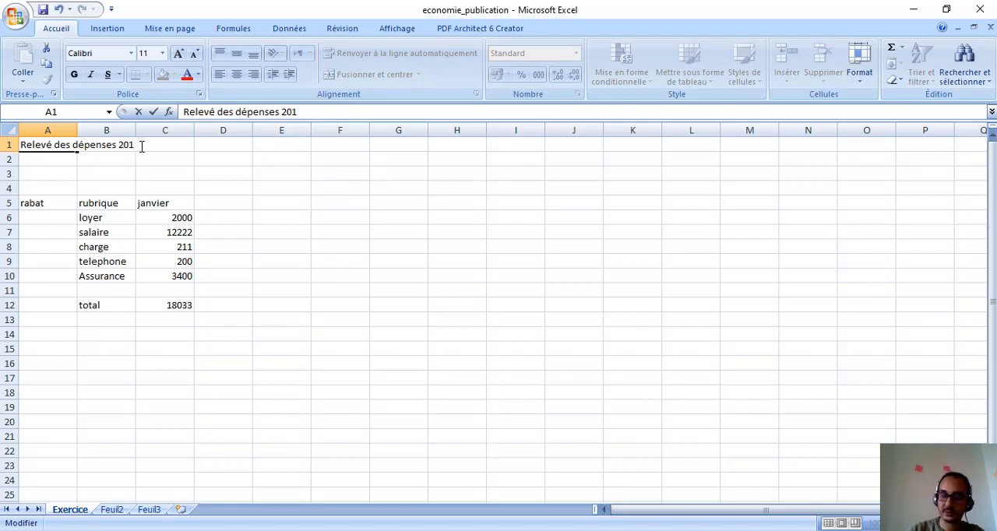
{"action": "key", "text": "BackSpace"}
{"action": "type", "text": "20"}
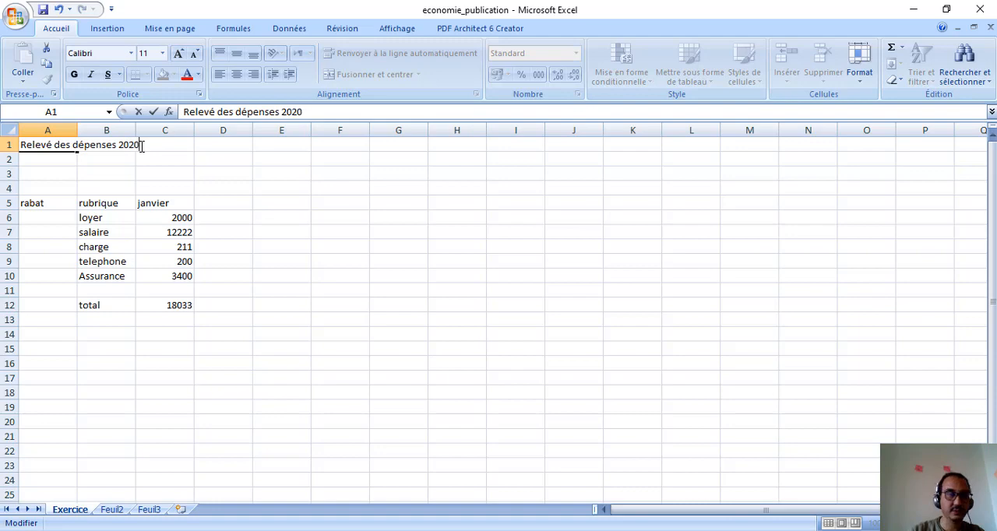
{"action": "key", "text": "Return"}
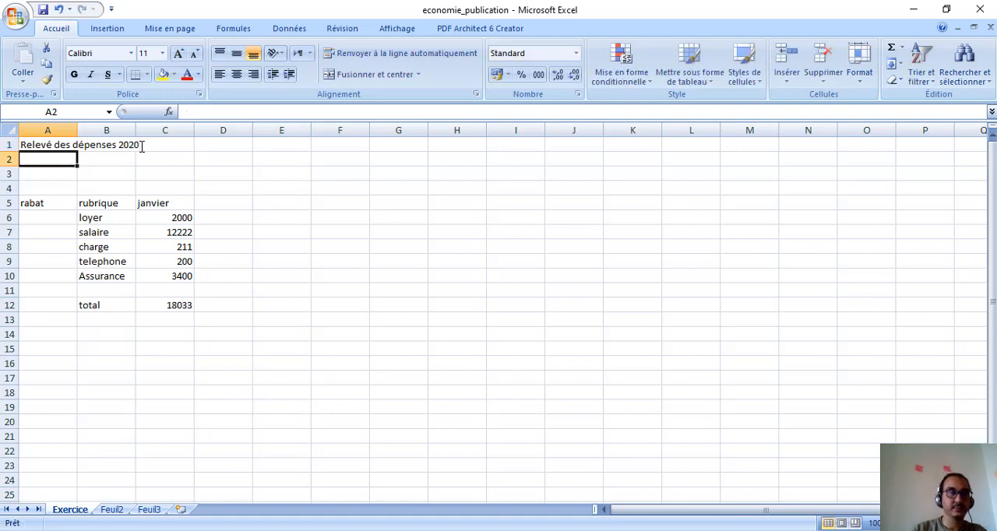
Step: Open the title in A1 for editing in the cell itself, and place the cursor at its end in the formula bar
{"action": "left_click", "coordinate": [141, 146]}
{"action": "double_click", "coordinate": [40, 146]}
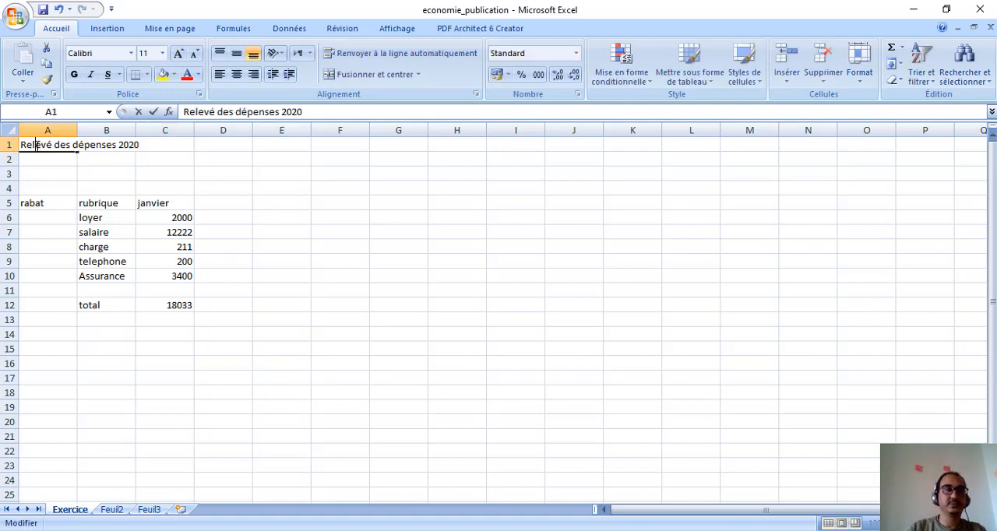
{"action": "double_click", "coordinate": [320, 112]}
{"action": "left_click", "coordinate": [320, 112]}
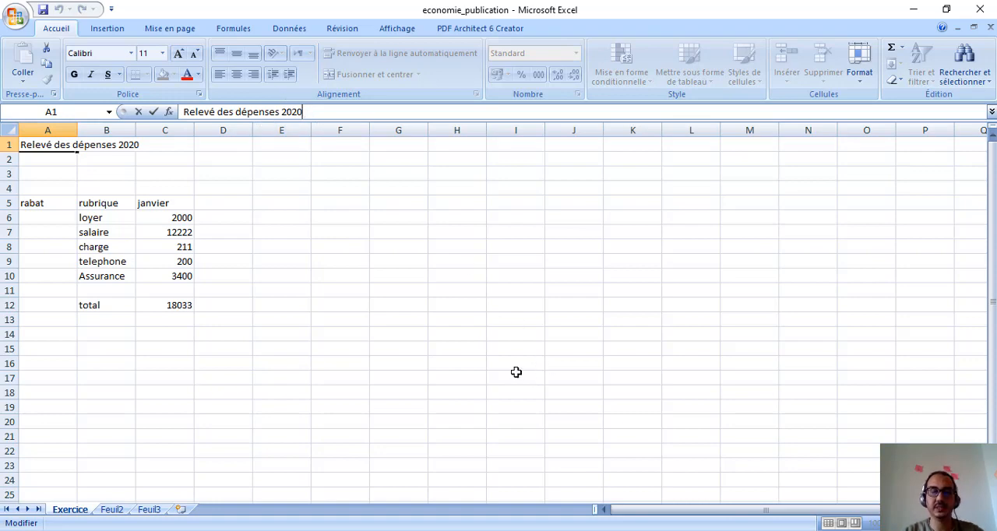
Step: Switch to the PowerPoint presentation and read the slides on copying cells, up to Exercice 4
{"action": "key", "text": "alt+Tab"}
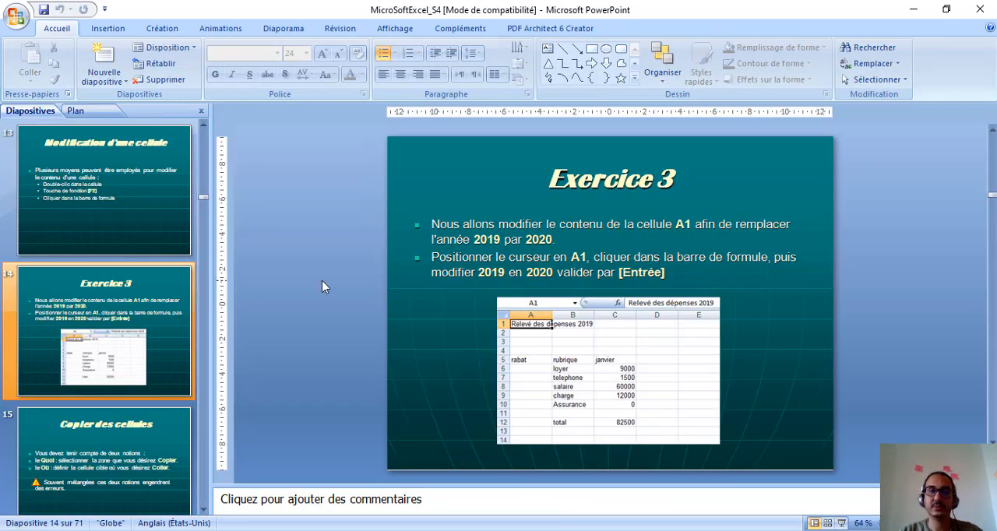
{"action": "scroll", "coordinate": [321, 287], "scroll_direction": "down", "scroll_amount": 1}
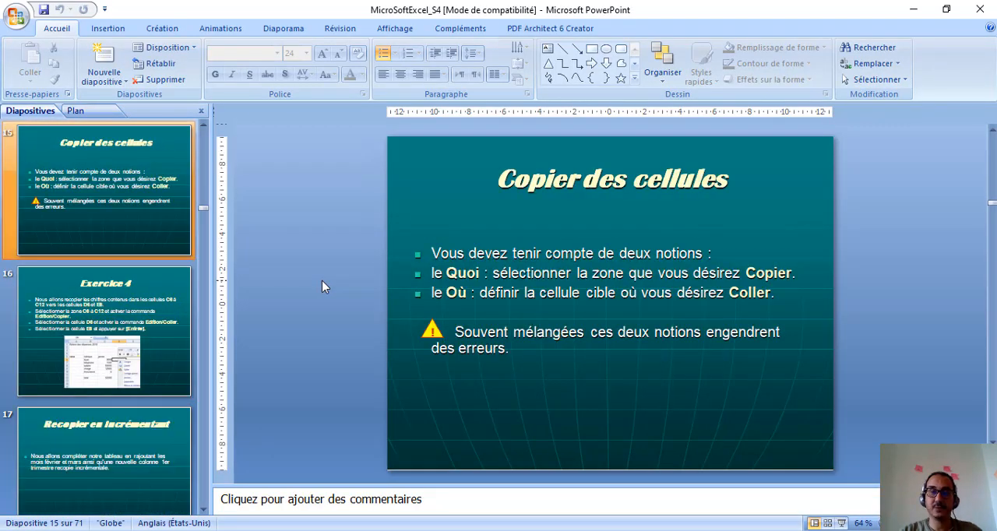
{"action": "scroll", "coordinate": [321, 286], "scroll_direction": "down", "scroll_amount": 1}
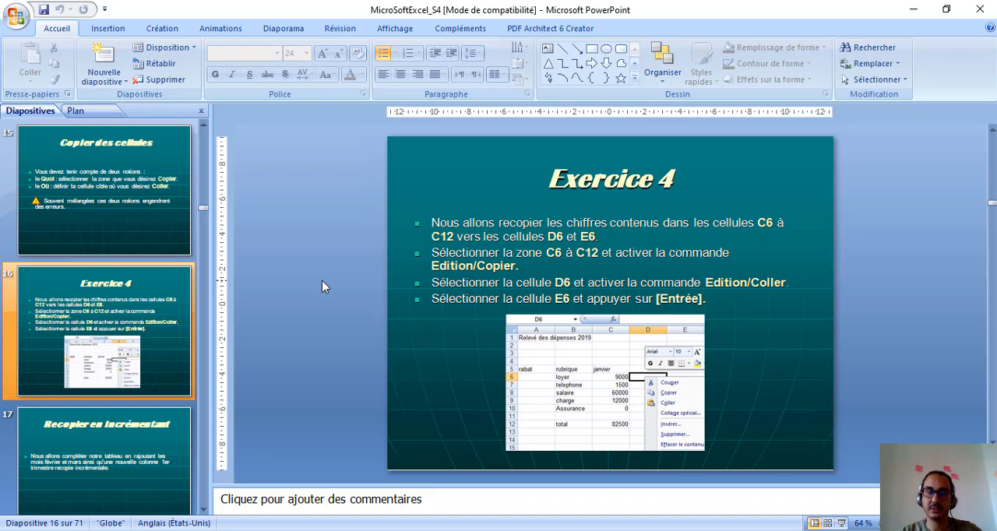
{"action": "scroll", "coordinate": [322, 282], "scroll_direction": "down", "scroll_amount": 1}
{"action": "scroll", "coordinate": [323, 282], "scroll_direction": "up", "scroll_amount": 1}
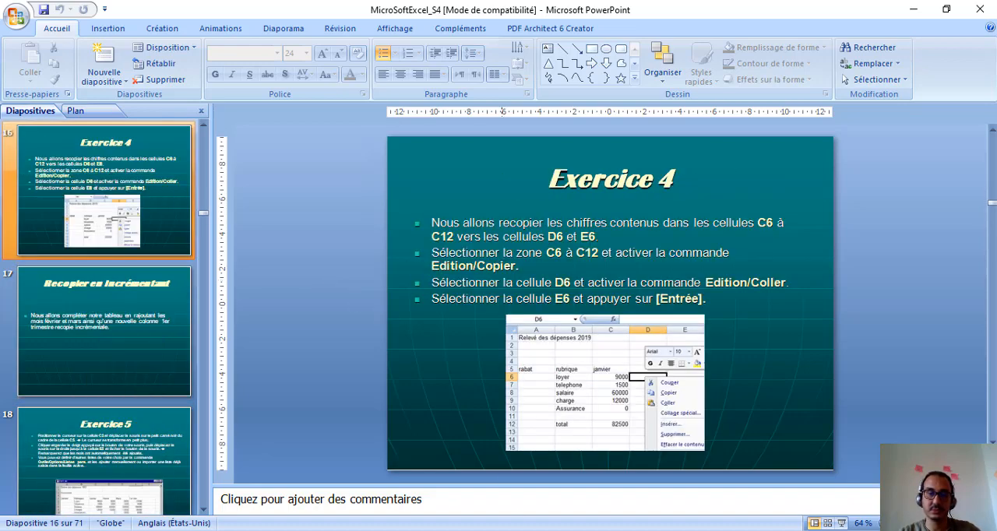
Step: Return to Excel and copy the January figures in C6:C12 into the columns starting at D6 and E6
{"action": "mouse_move", "coordinate": [483, 530]}
{"action": "left_click", "coordinate": [460, 518]}
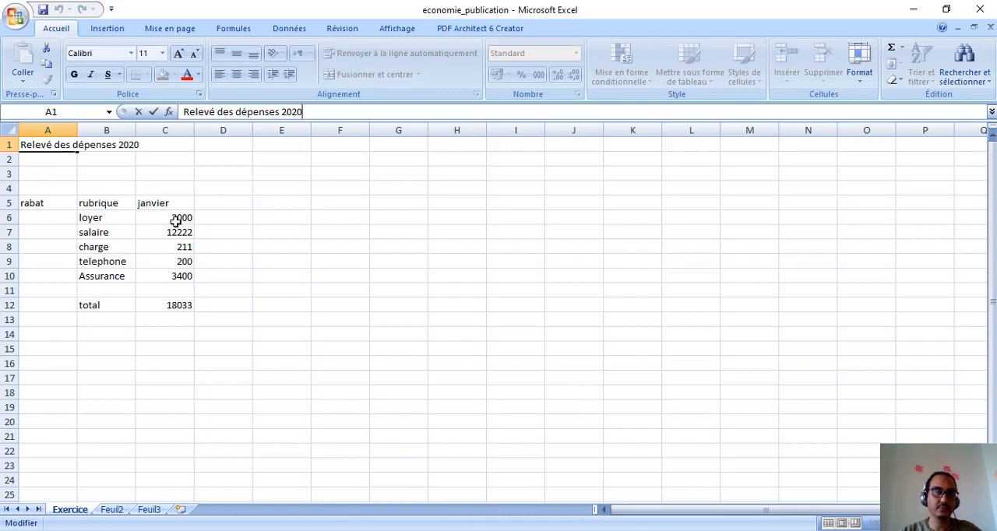
{"action": "left_click_drag", "start_coordinate": [175, 219], "coordinate": [187, 304]}
{"action": "key", "text": "ctrl+c"}
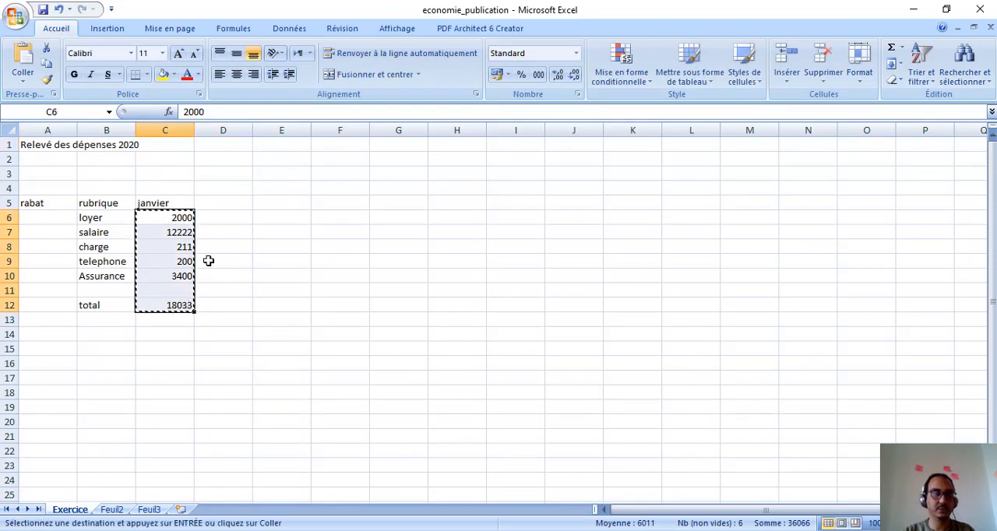
{"action": "left_click", "coordinate": [227, 221]}
{"action": "key", "text": "ctrl+v"}
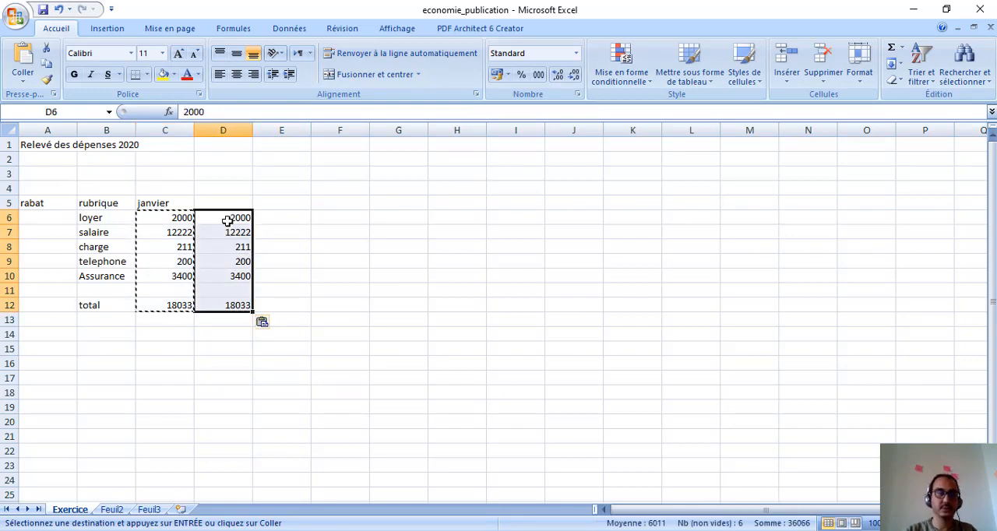
{"action": "left_click", "coordinate": [270, 218]}
{"action": "key", "text": "ctrl+v"}
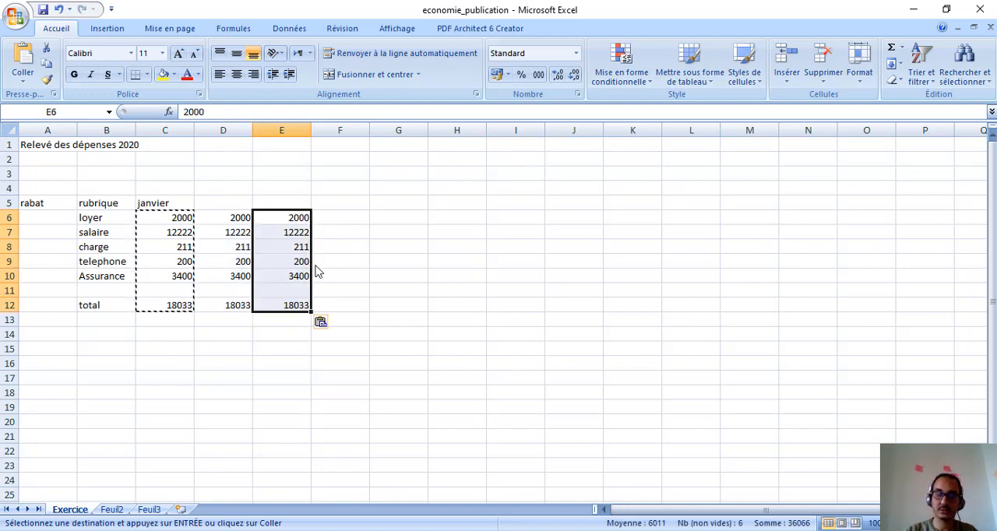
{"action": "key", "text": "Escape"}
Step: Try filling the month series from C5 down to C10, undoing the fill each time
{"action": "left_click", "coordinate": [166, 204]}
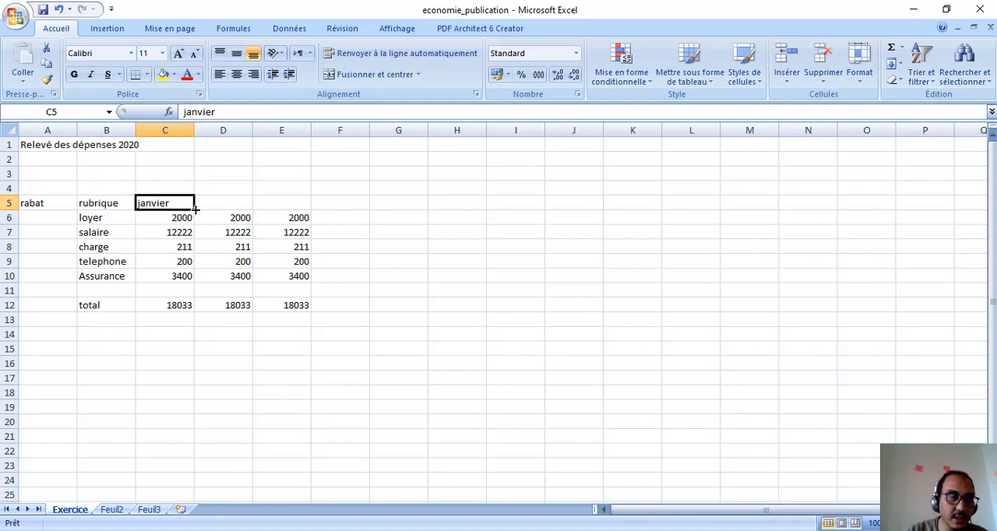
{"action": "left_click_drag", "start_coordinate": [196, 213], "coordinate": [195, 277]}
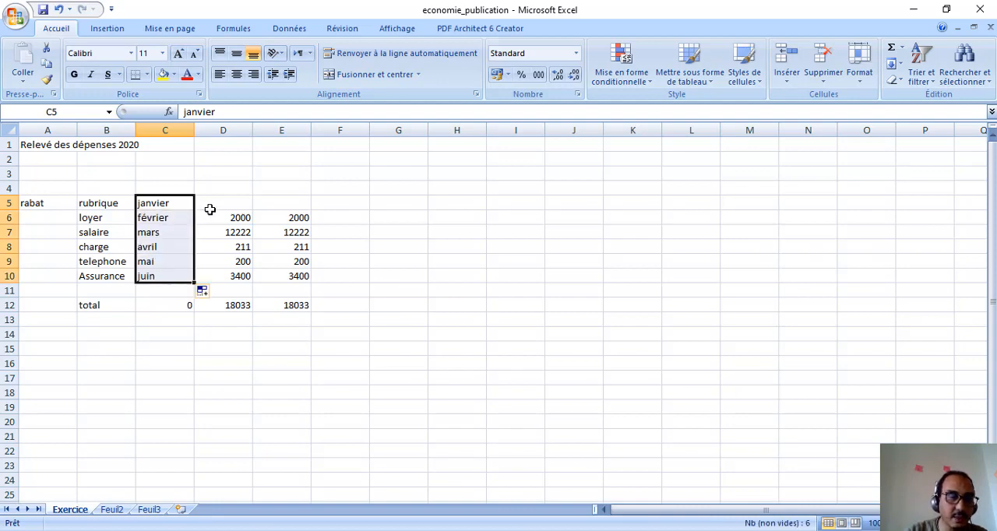
{"action": "left_click", "coordinate": [287, 208]}
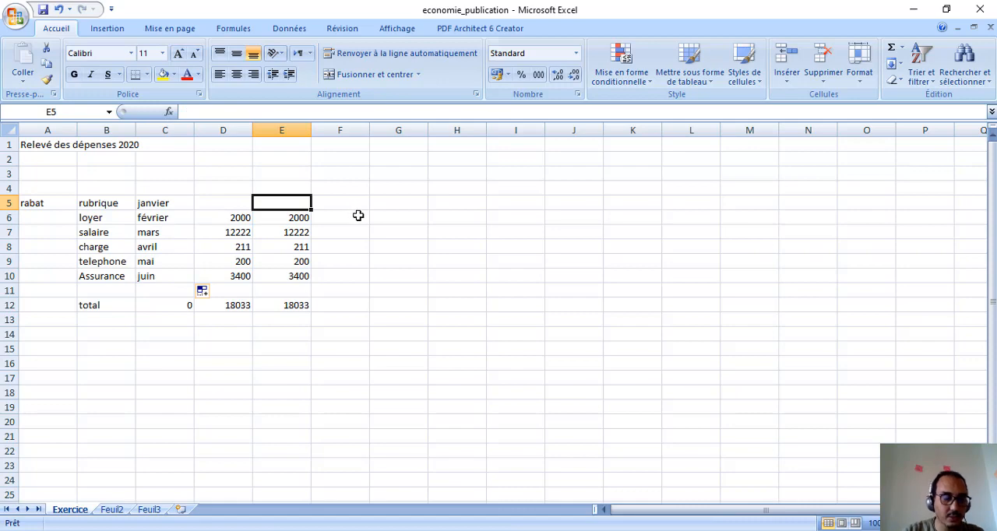
{"action": "key", "text": "ctrl+z"}
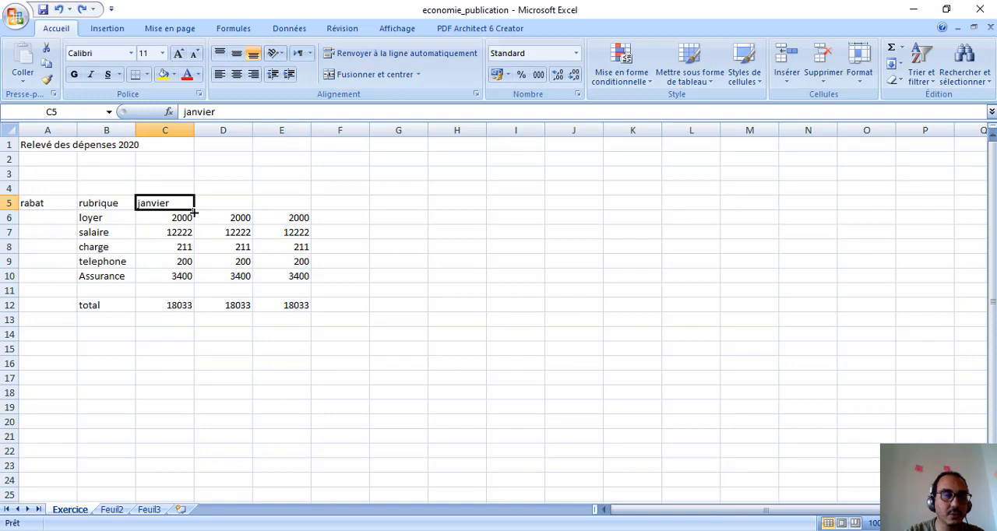
{"action": "double_click", "coordinate": [193, 210]}
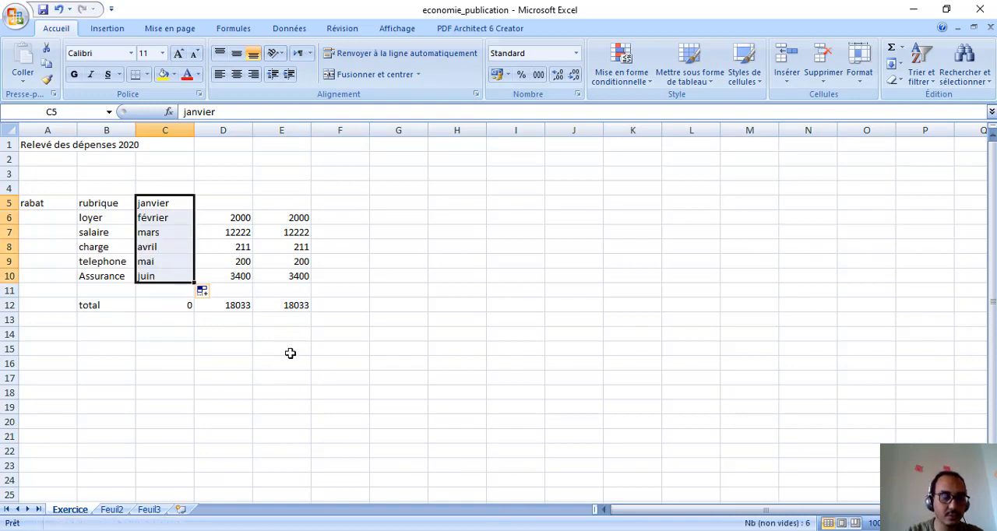
{"action": "key", "text": "ctrl+z"}
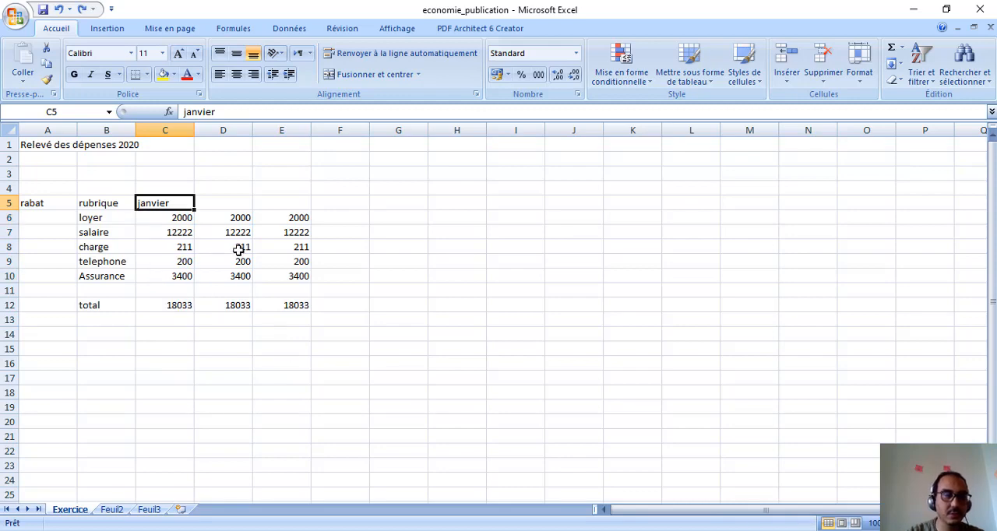
Step: Extend the month series from C5 across the header row to put février in D5 and mars in E5
{"action": "left_click_drag", "start_coordinate": [194, 208], "coordinate": [275, 205]}
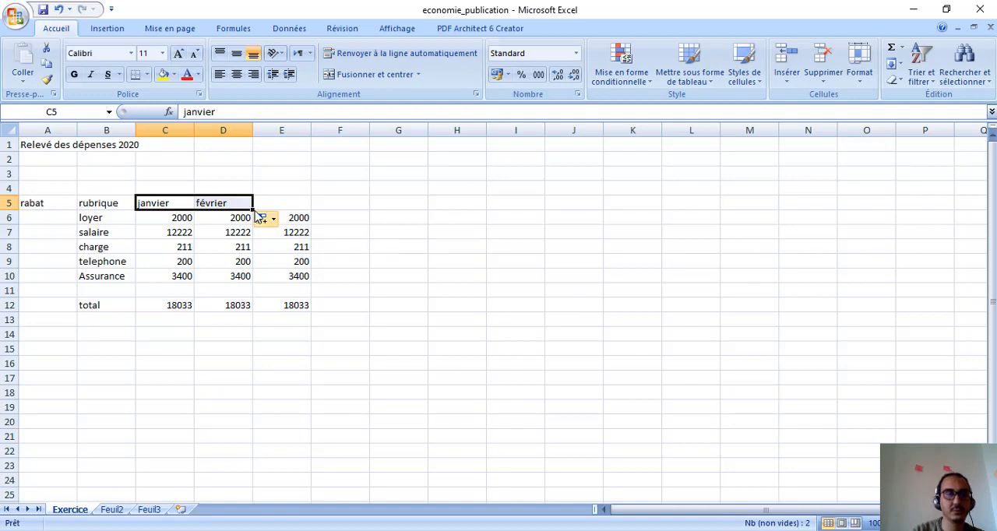
{"action": "left_click", "coordinate": [264, 203]}
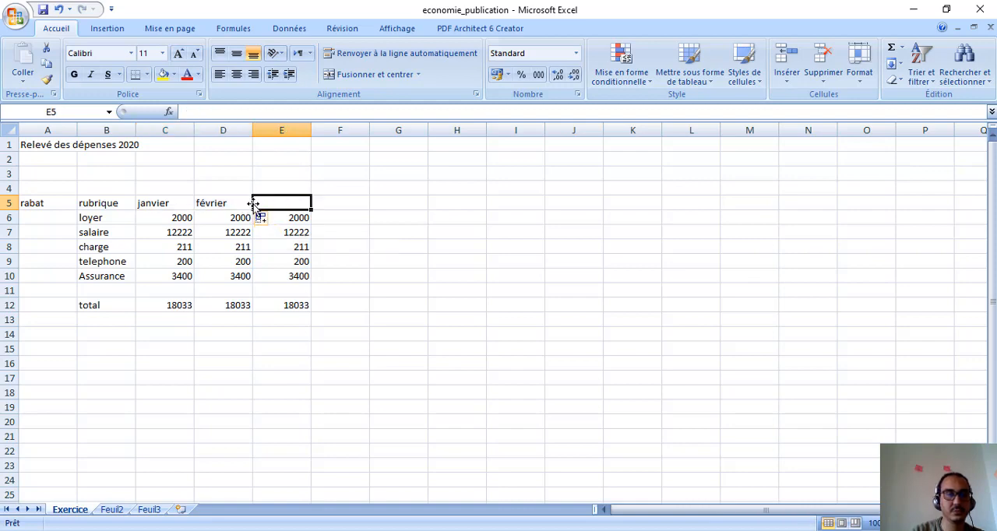
{"action": "left_click", "coordinate": [237, 203]}
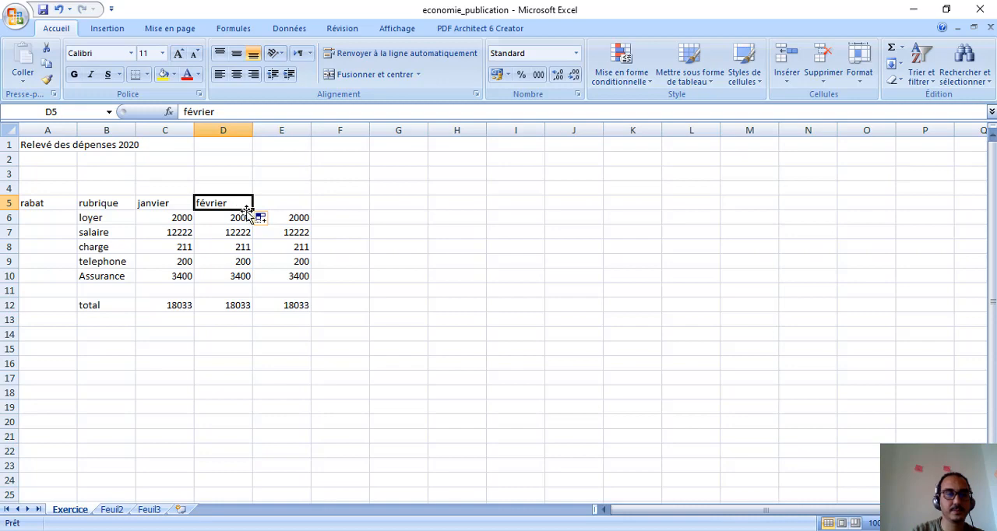
{"action": "left_click_drag", "start_coordinate": [253, 208], "coordinate": [301, 206]}
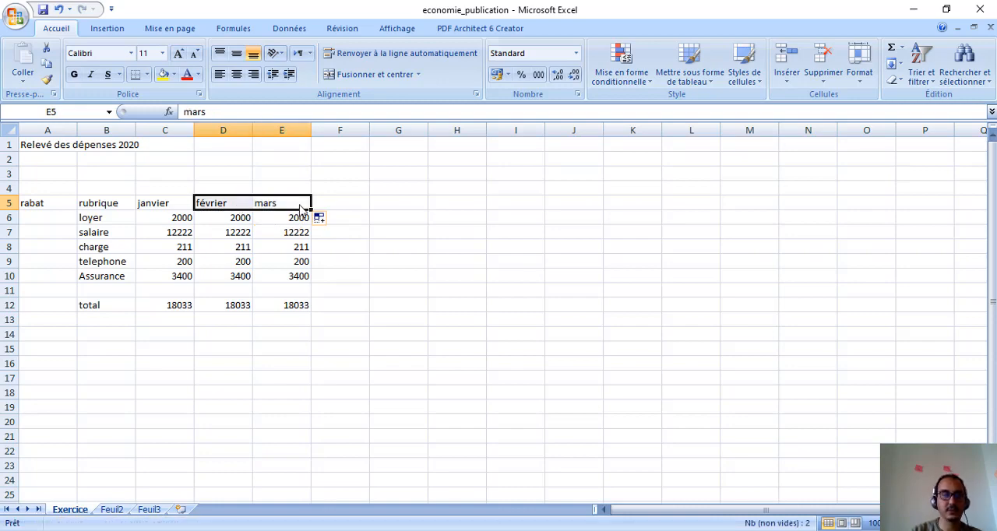
{"action": "left_click", "coordinate": [357, 257]}
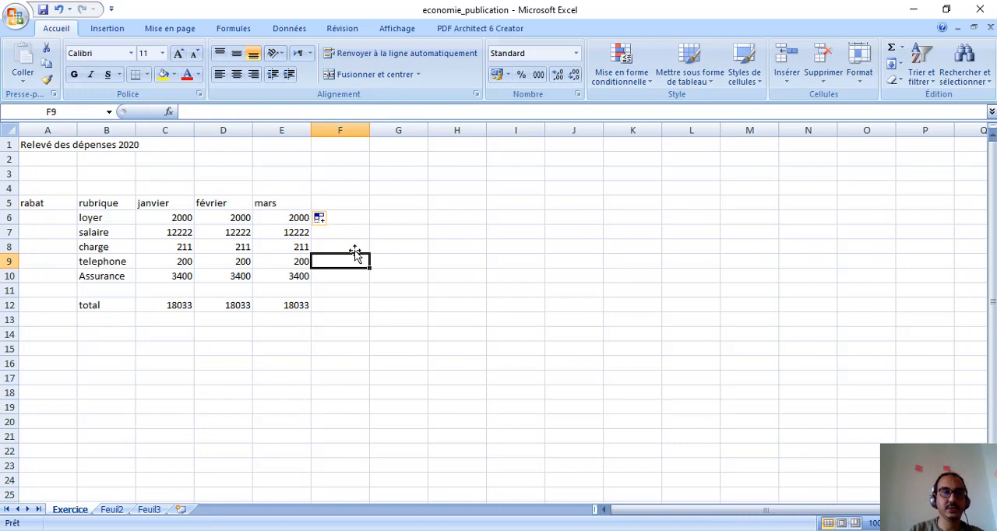
{"action": "left_click", "coordinate": [329, 336]}
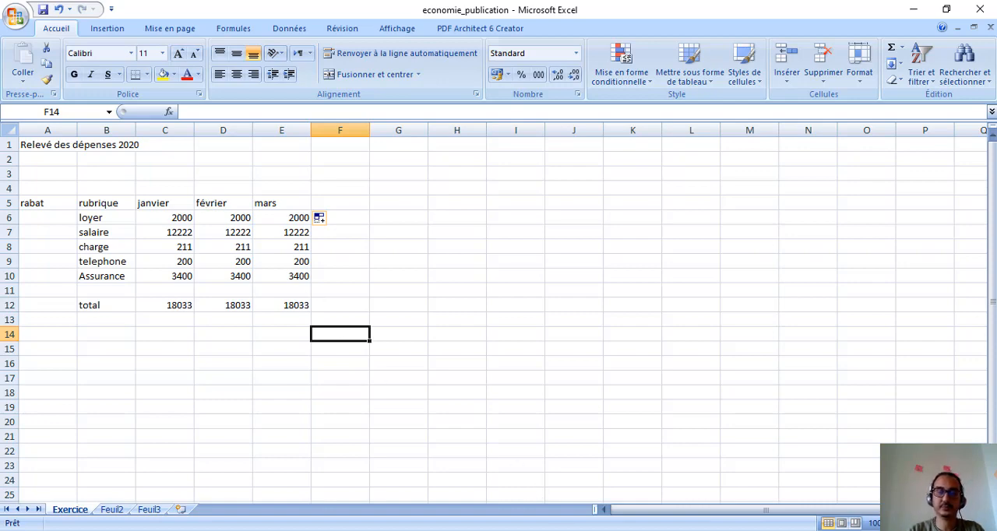
Step: Switch to the PowerPoint presentation and read the Exercice 5 slide about filling months and adding a quarter column
{"action": "key", "text": "alt+Tab"}
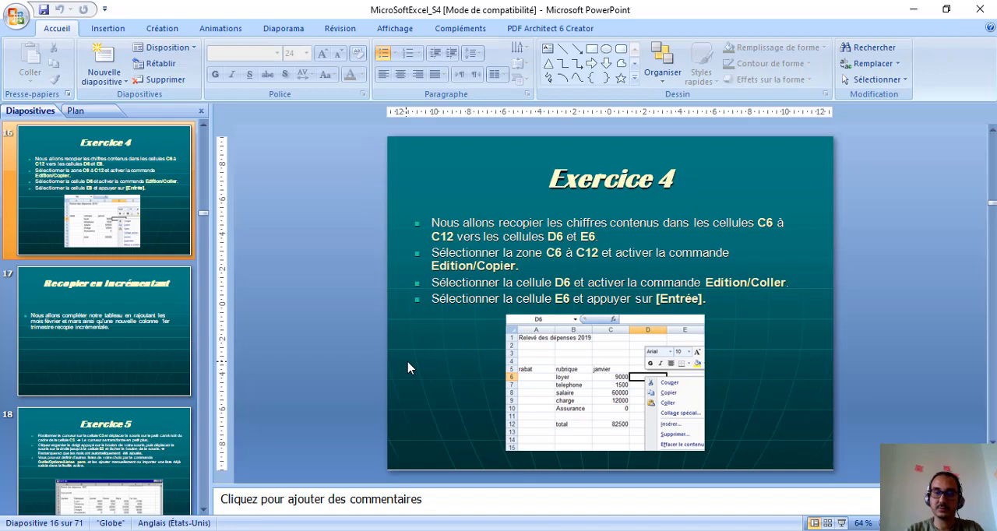
{"action": "scroll", "coordinate": [408, 367], "scroll_direction": "down", "scroll_amount": 1}
{"action": "scroll", "coordinate": [408, 367], "scroll_direction": "down", "scroll_amount": 1}
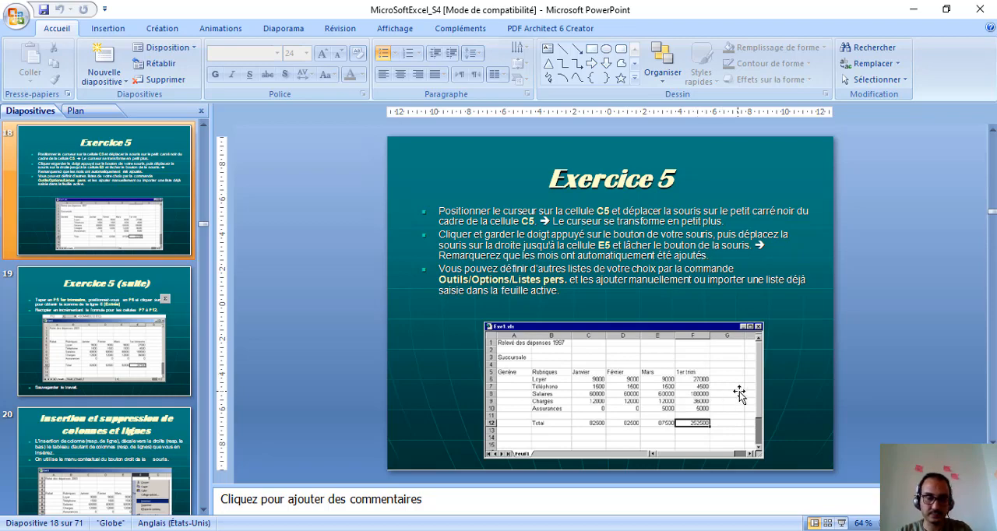
Step: Switch to Excel and enter the header "1er trimestre" in F5 of the expense table
{"action": "key", "text": "alt+Tab"}
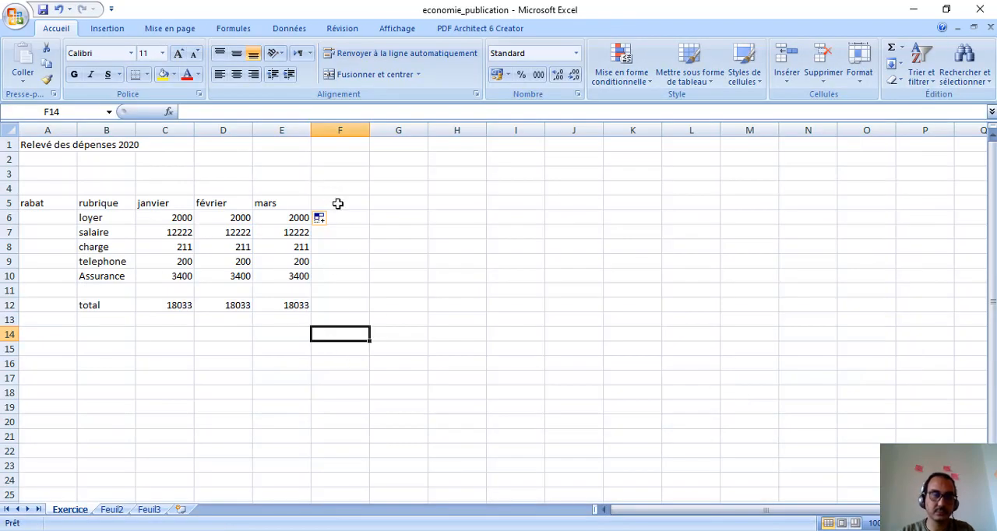
{"action": "left_click", "coordinate": [336, 203]}
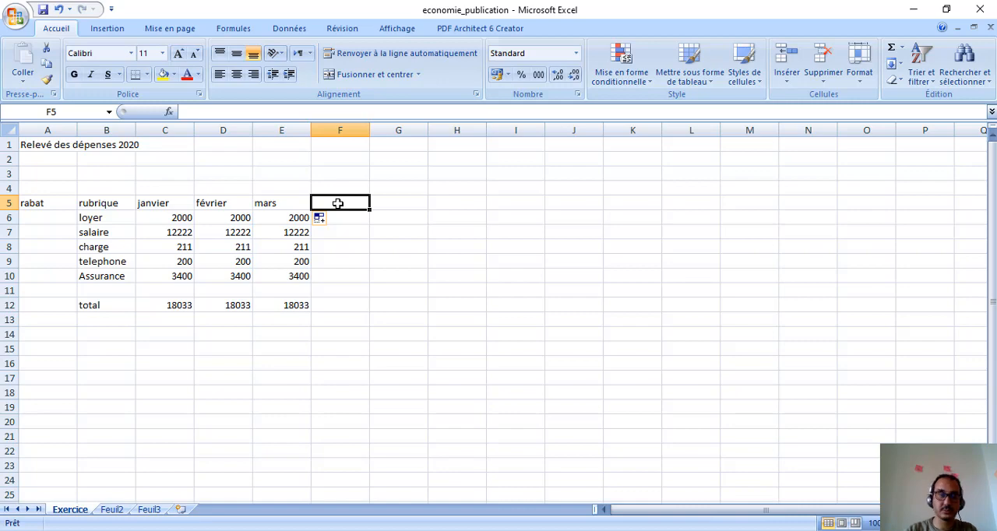
{"action": "type", "text": "1ER T"}
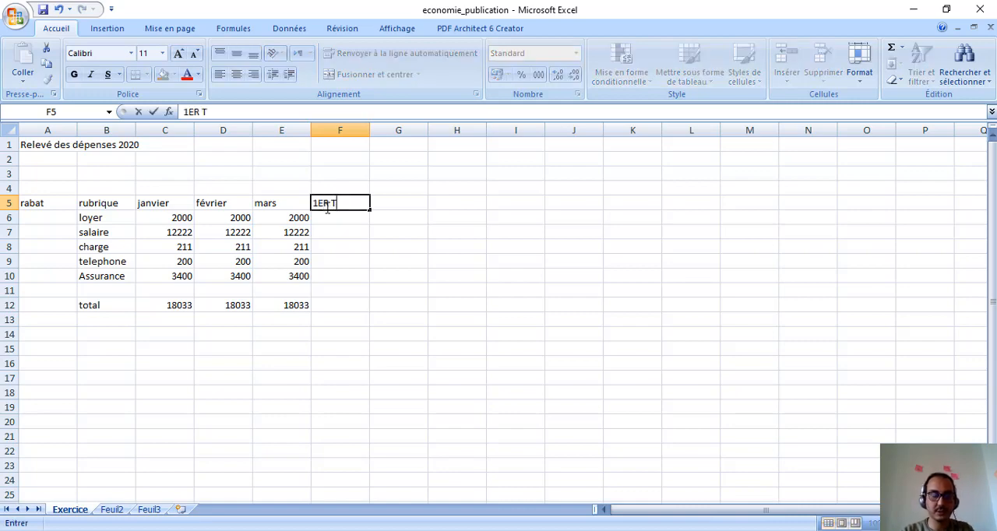
{"action": "type", "text": "RIMESTRE"}
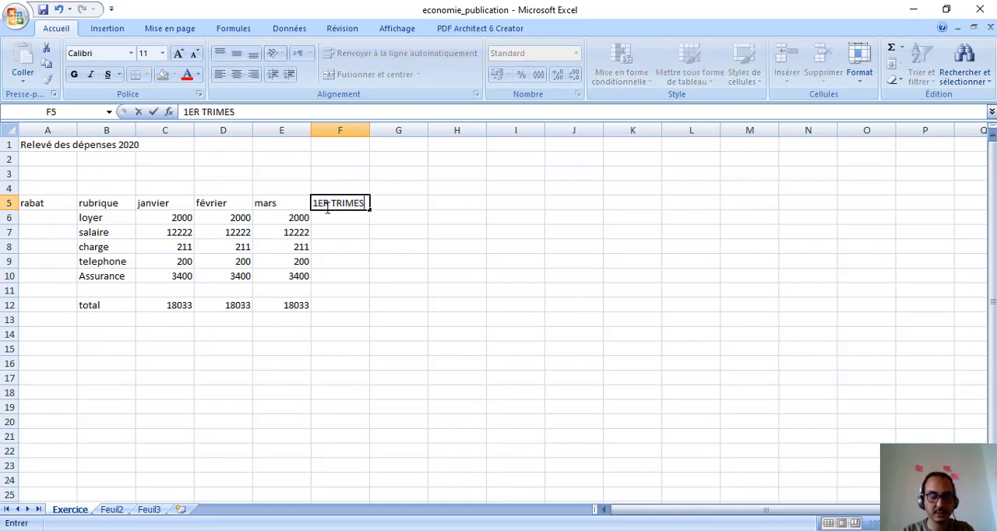
{"action": "key", "text": "BackSpace"}
{"action": "key", "text": "BackSpace"}
{"action": "key", "text": "BackSpace"}
{"action": "key", "text": "BackSpace"}
{"action": "key", "text": "BackSpace"}
{"action": "key", "text": "BackSpace"}
{"action": "key", "text": "BackSpace"}
{"action": "key", "text": "BackSpace"}
{"action": "key", "text": "BackSpace"}
{"action": "key", "text": "BackSpace"}
{"action": "key", "text": "BackSpace"}
{"action": "key", "text": "BackSpace"}
{"action": "type", "text": "er"}
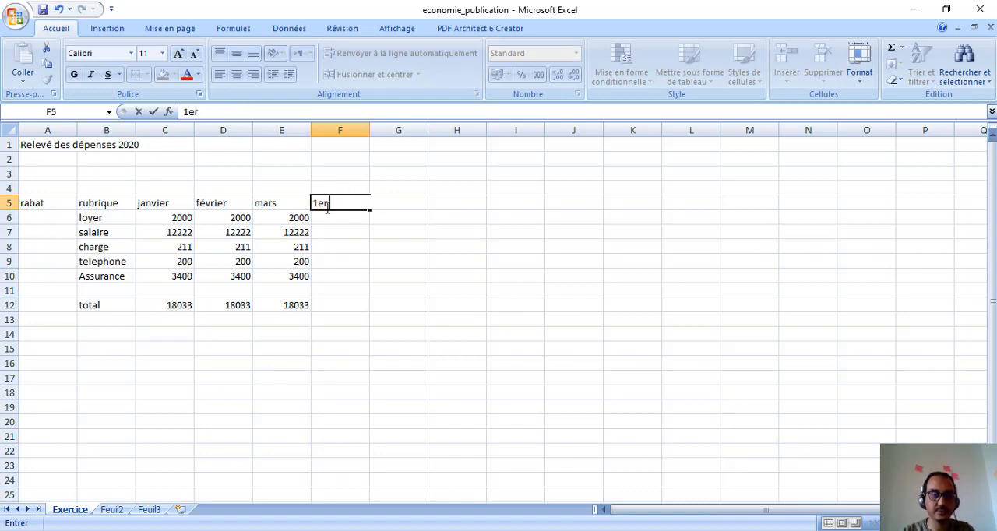
{"action": "type", "text": " trim"}
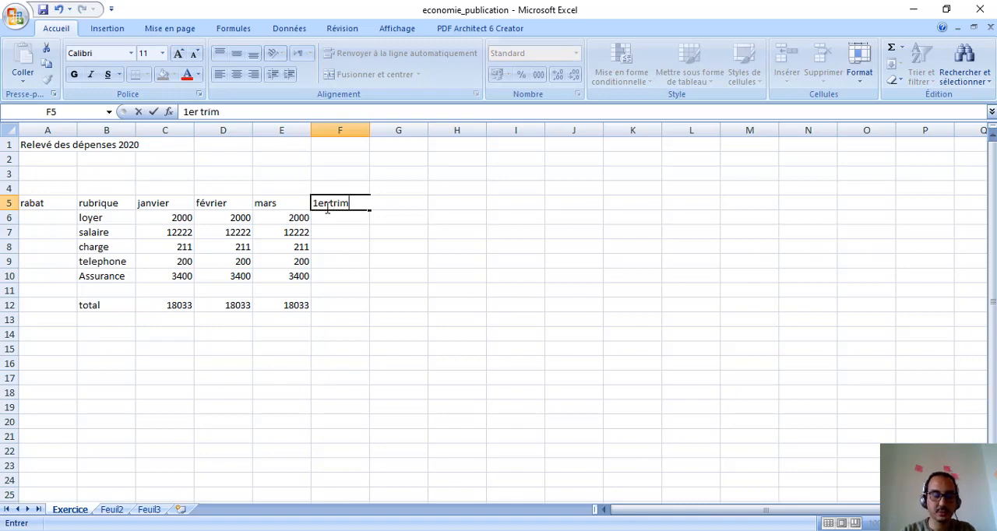
{"action": "type", "text": "estre"}
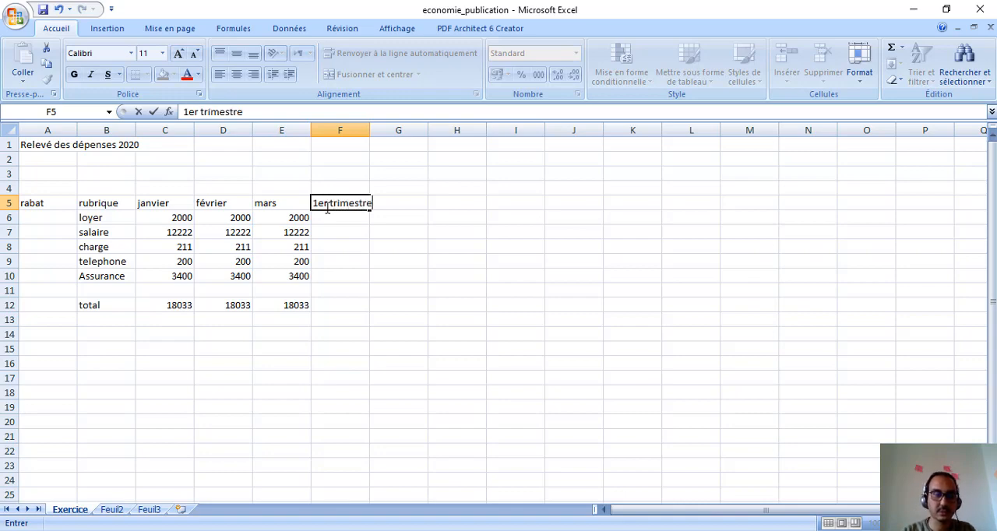
{"action": "key", "text": "Return"}
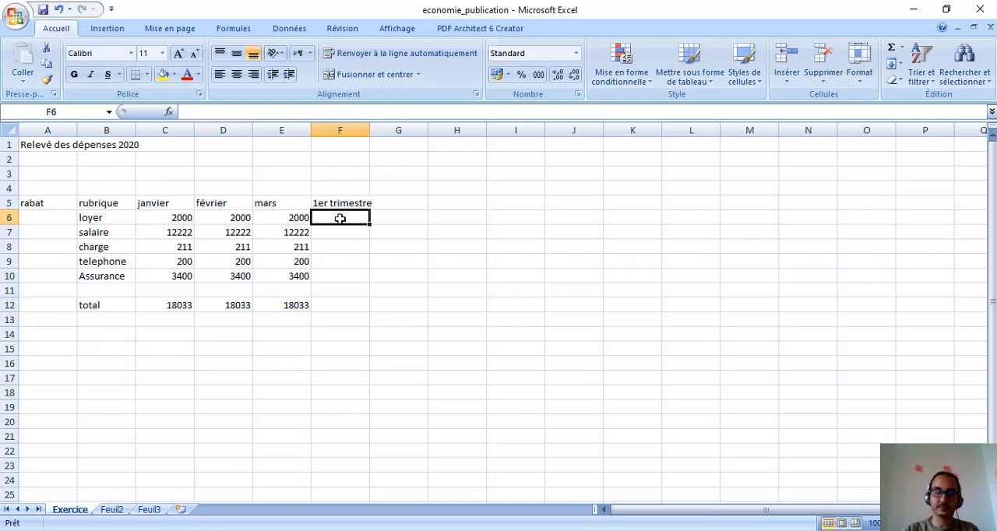
Step: Enter the formula =C6+C7+C8 in F6 for the first-quarter loyer
{"action": "type", "text": "="}
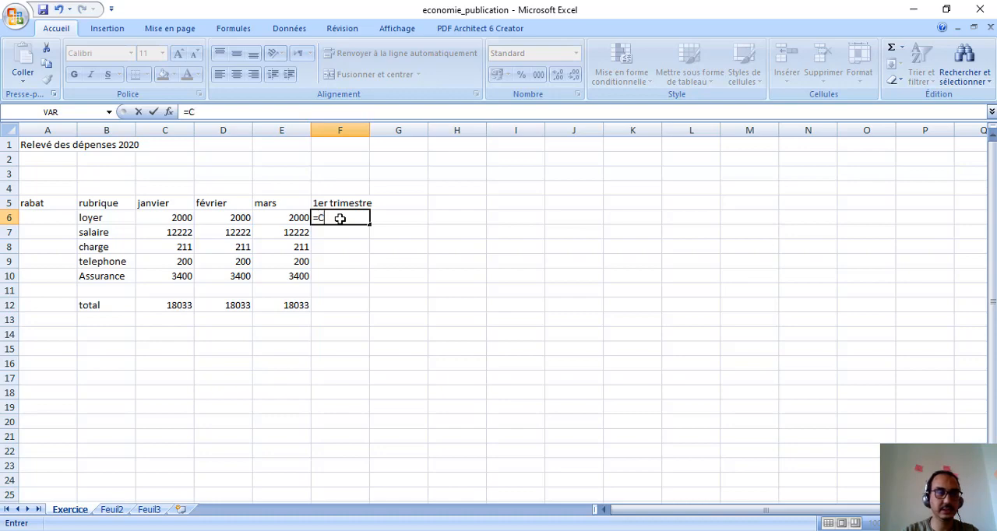
{"action": "type", "text": "C"}
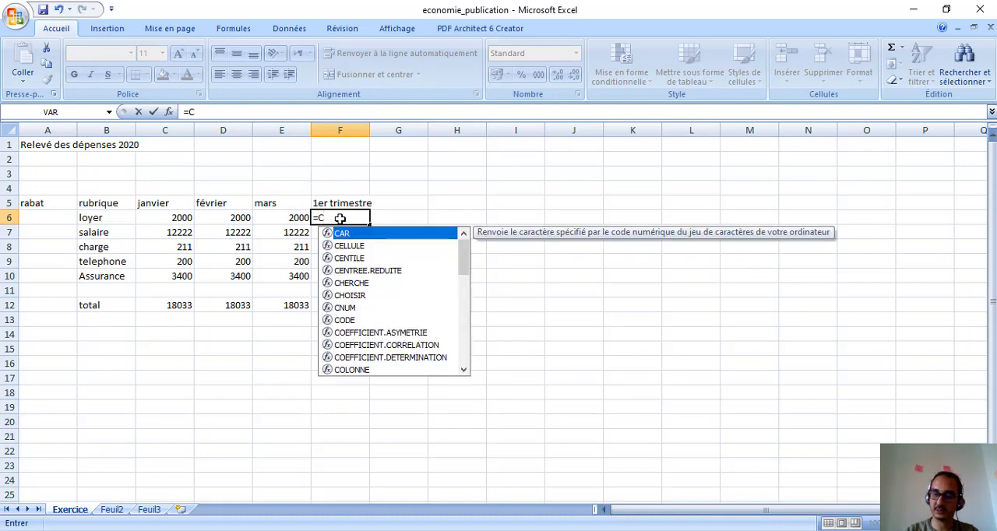
{"action": "type", "text": "6+"}
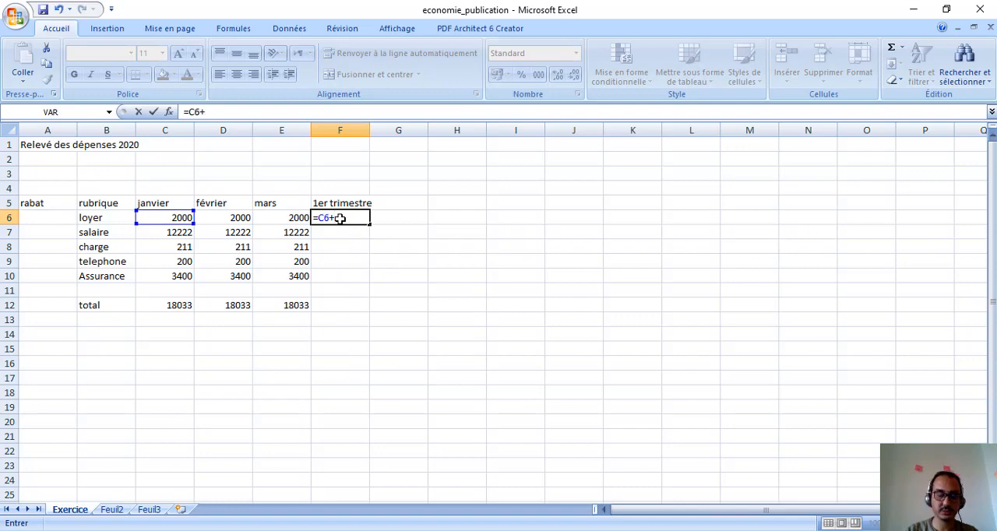
{"action": "type", "text": "C"}
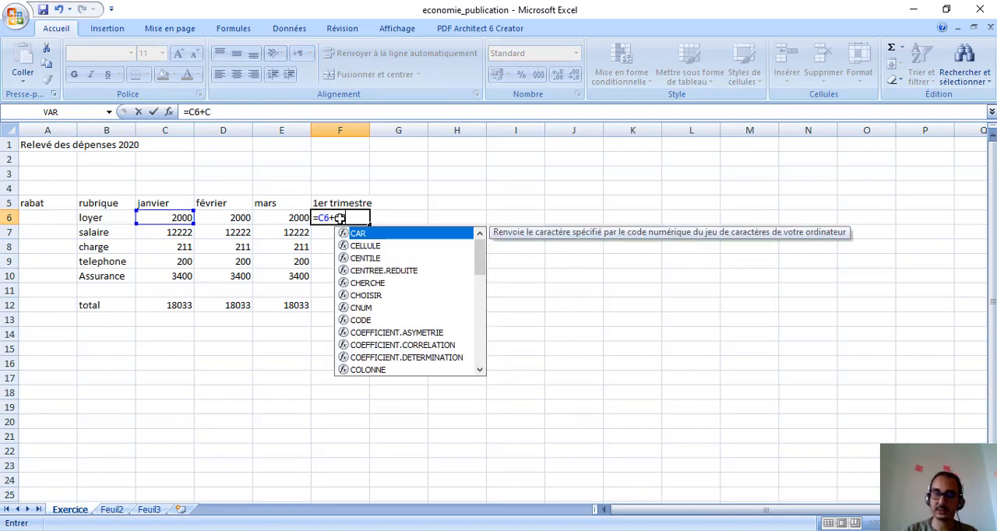
{"action": "type", "text": "7+C8"}
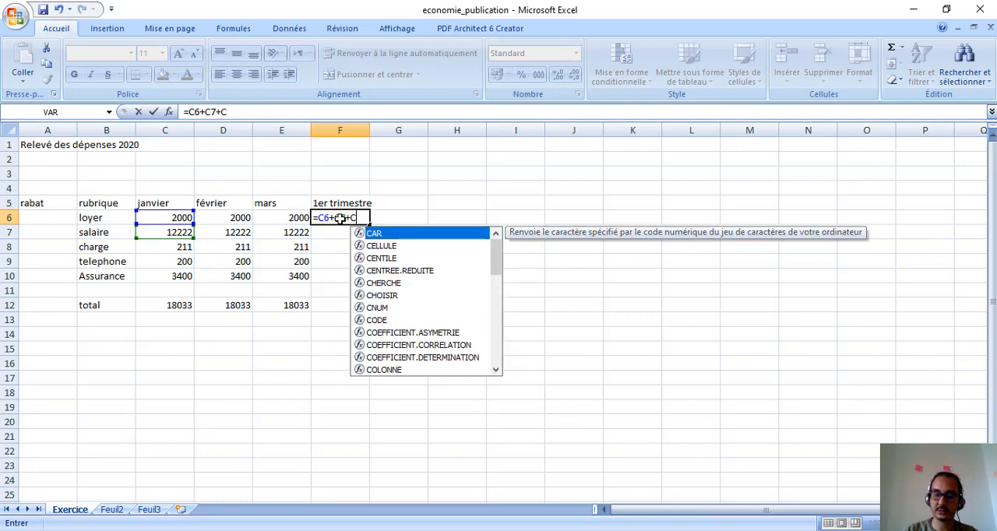
{"action": "key", "text": "Return"}
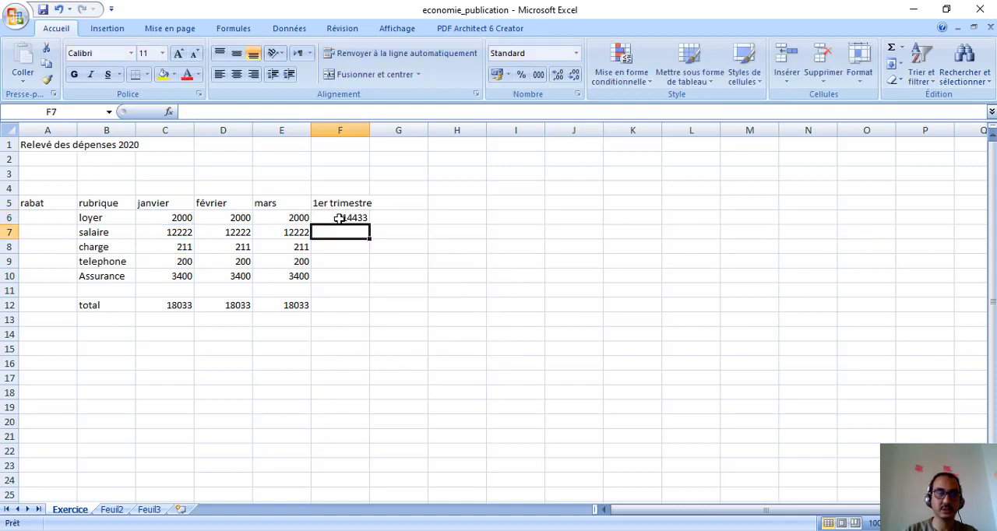
Step: Review the formula in F6 and copy it into F7:F12
{"action": "double_click", "coordinate": [341, 218]}
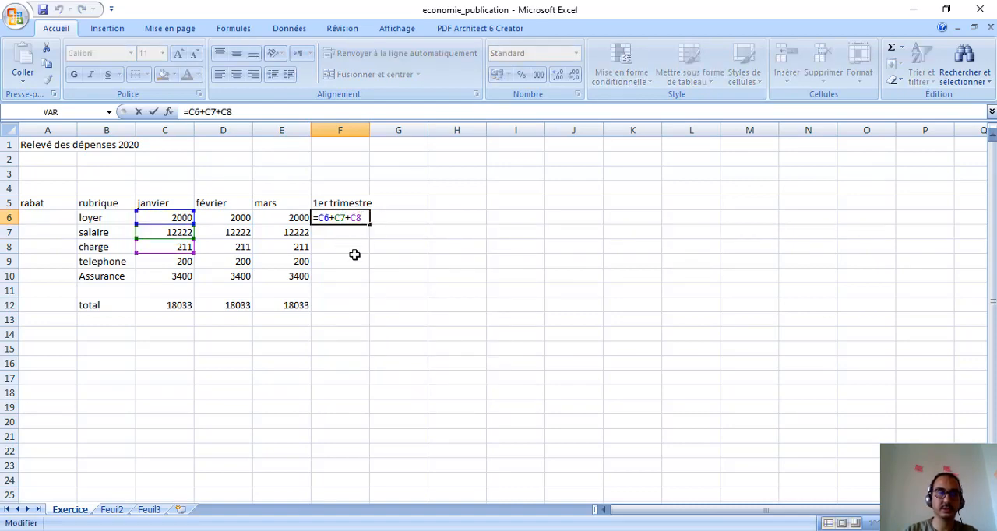
{"action": "key", "text": "Return"}
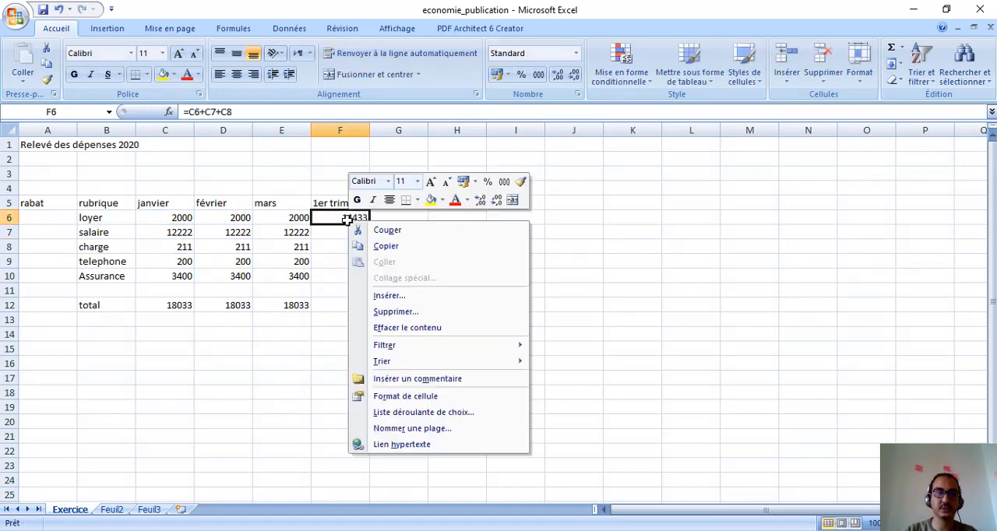
{"action": "left_click", "coordinate": [380, 246]}
{"action": "left_click", "coordinate": [379, 247]}
{"action": "left_click_drag", "start_coordinate": [341, 233], "coordinate": [338, 309]}
{"action": "key", "text": "Return"}
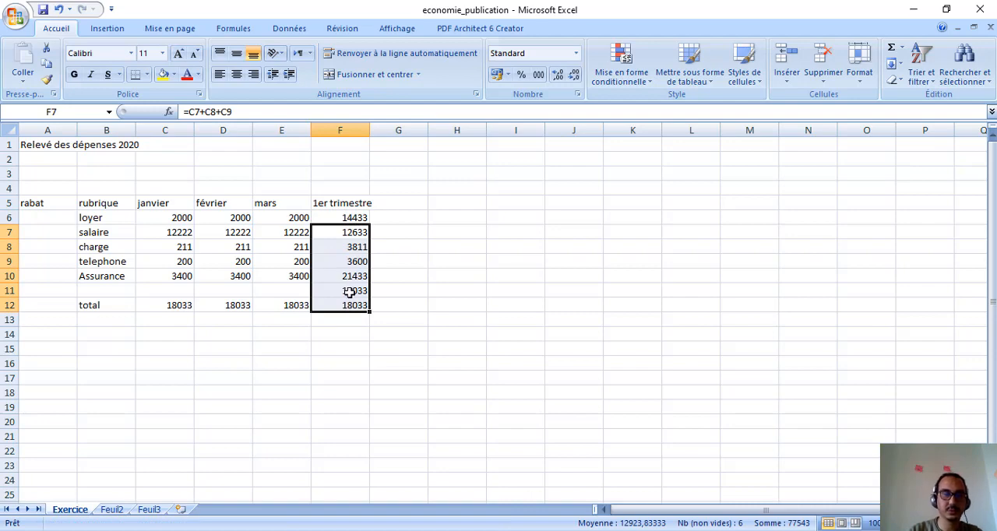
Step: Clear the copied formula from F11, the blank row above the total
{"action": "left_click", "coordinate": [350, 292]}
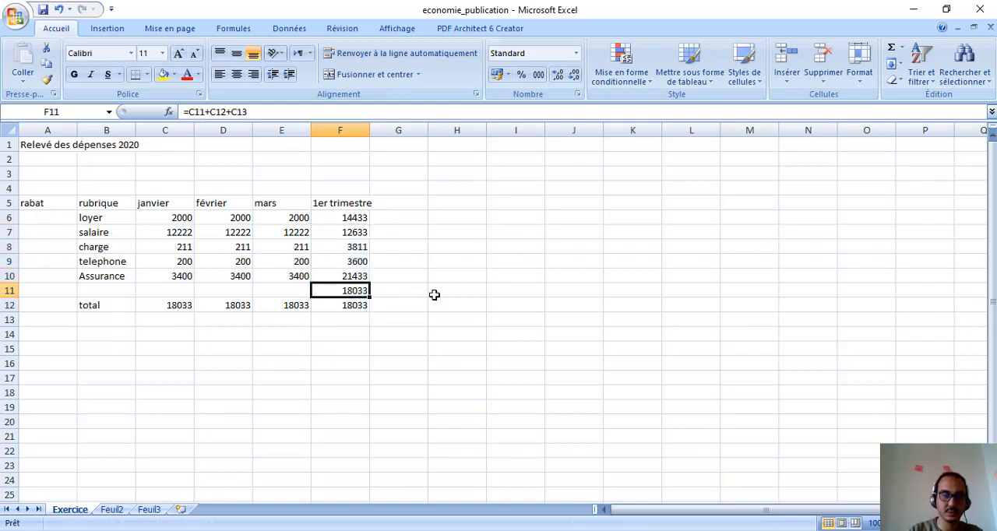
{"action": "key", "text": "Delete"}
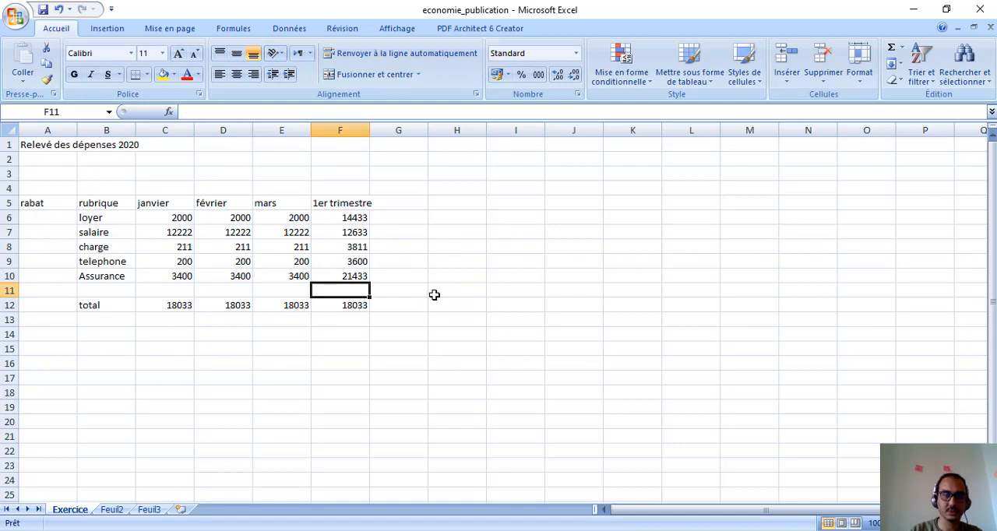
{"action": "left_click", "coordinate": [417, 363]}
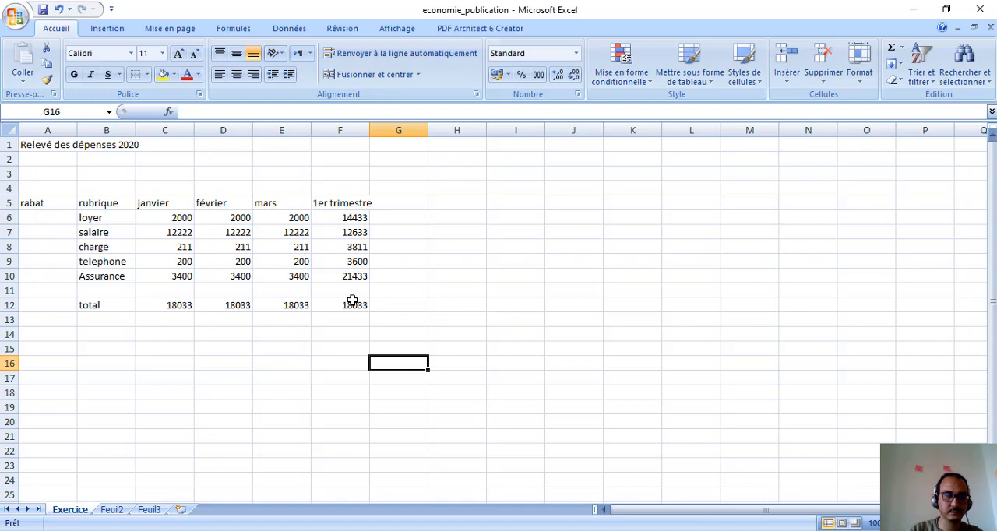
Step: Consult the Exercice 5 slide in PowerPoint, return to Excel and set the January Assurance amount in C10 to 0
{"action": "double_click", "coordinate": [288, 279]}
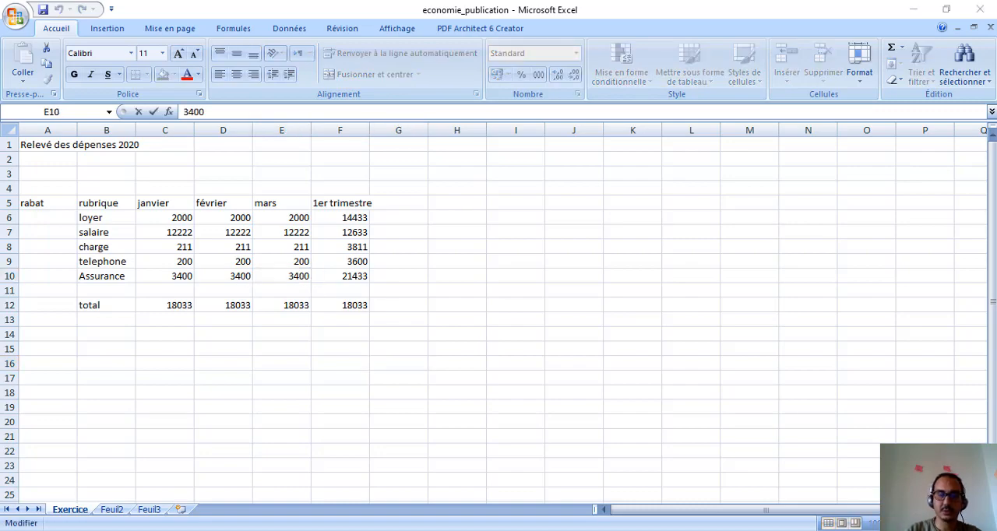
{"action": "key", "text": "alt+Tab"}
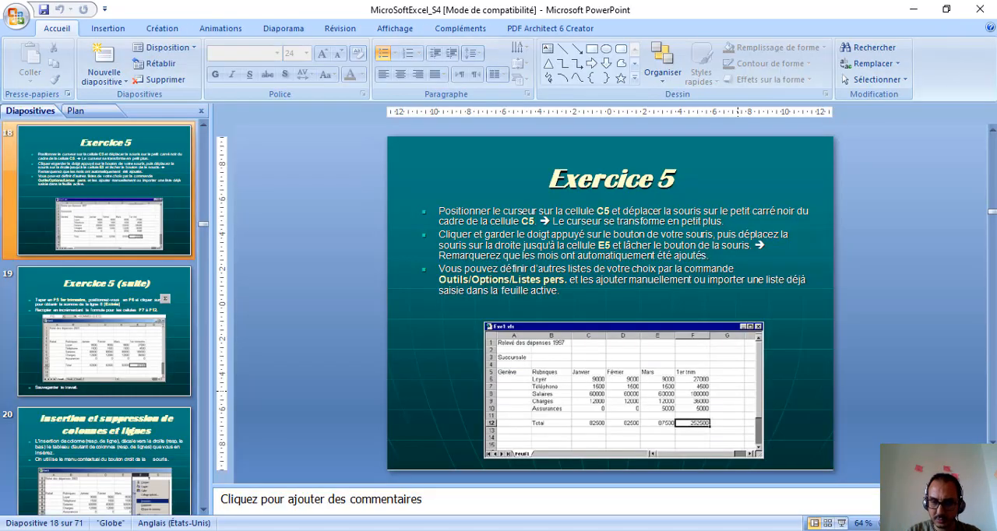
{"action": "key", "text": "alt+Tab"}
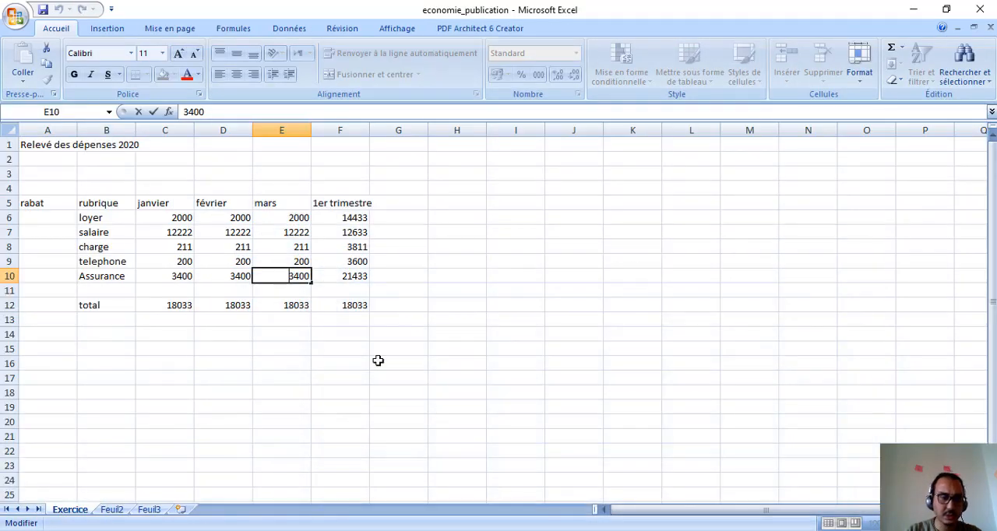
{"action": "left_click", "coordinate": [187, 277]}
{"action": "key", "text": "BackSpace"}
{"action": "key", "text": "Return"}
Step: Set the février Assurance amount in D10 to 0
{"action": "double_click", "coordinate": [231, 276]}
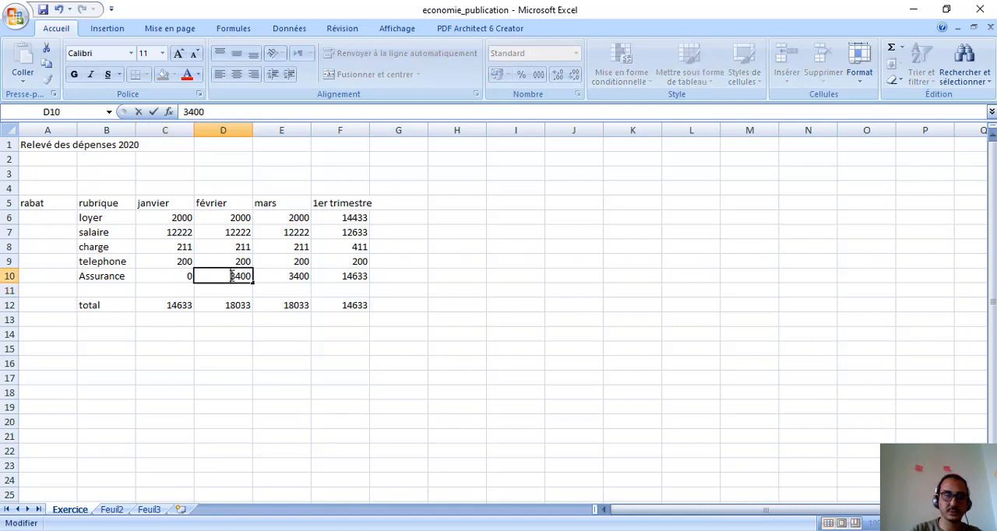
{"action": "key", "text": "BackSpace"}
{"action": "key", "text": "BackSpace"}
{"action": "key", "text": "BackSpace"}
{"action": "key", "text": "BackSpace"}
{"action": "type", "text": "0"}
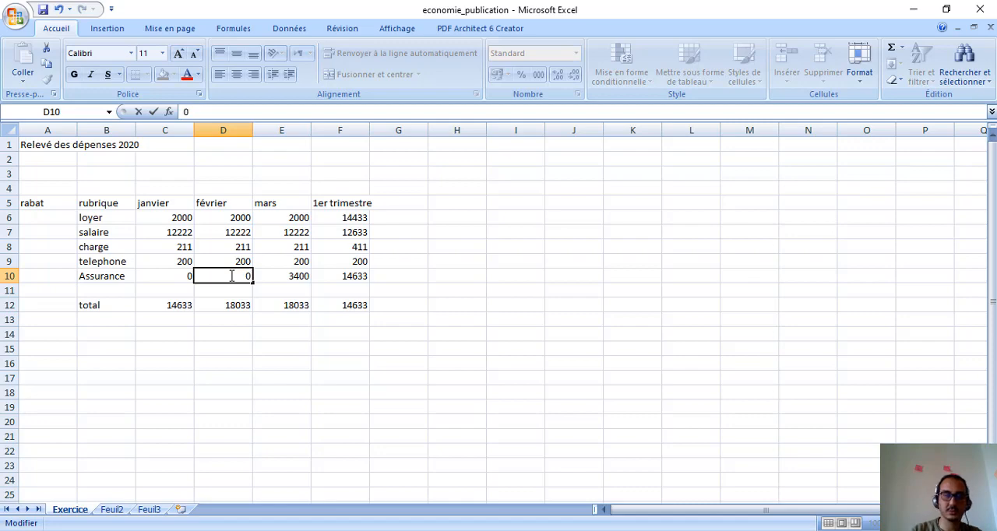
{"action": "key", "text": "Return"}
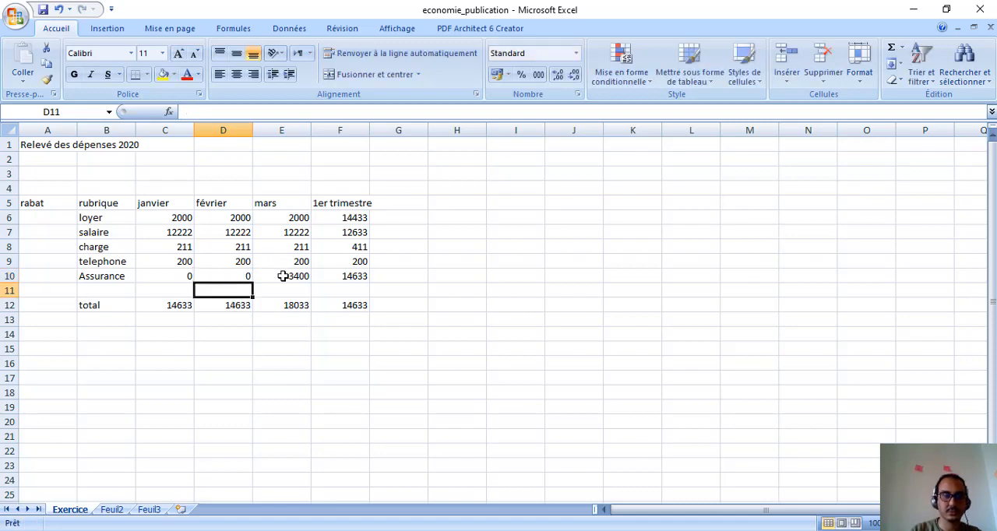
Step: Set the mars Assurance amount in E10 to 5000
{"action": "double_click", "coordinate": [282, 276]}
{"action": "key", "text": "BackSpace"}
{"action": "key", "text": "BackSpace"}
{"action": "key", "text": "BackSpace"}
{"action": "key", "text": "BackSpace"}
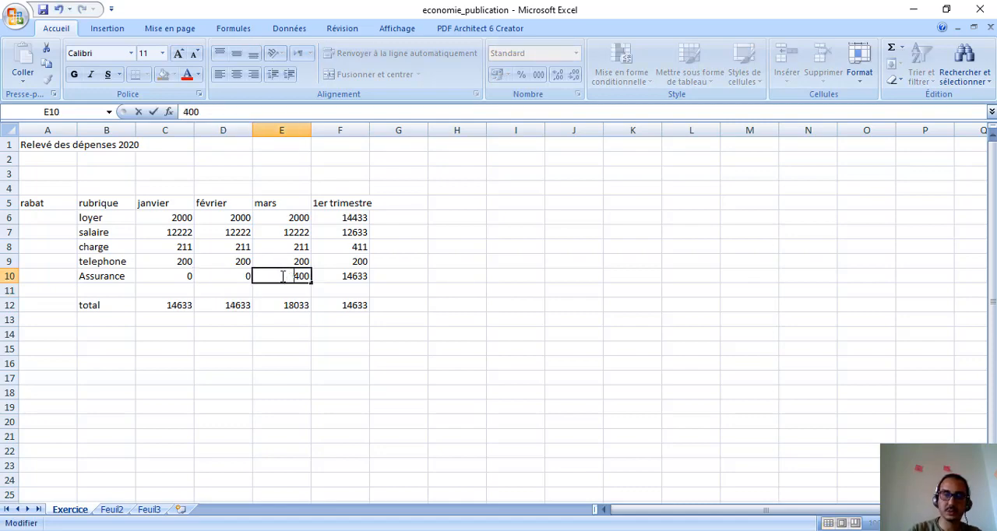
{"action": "type", "text": "5000"}
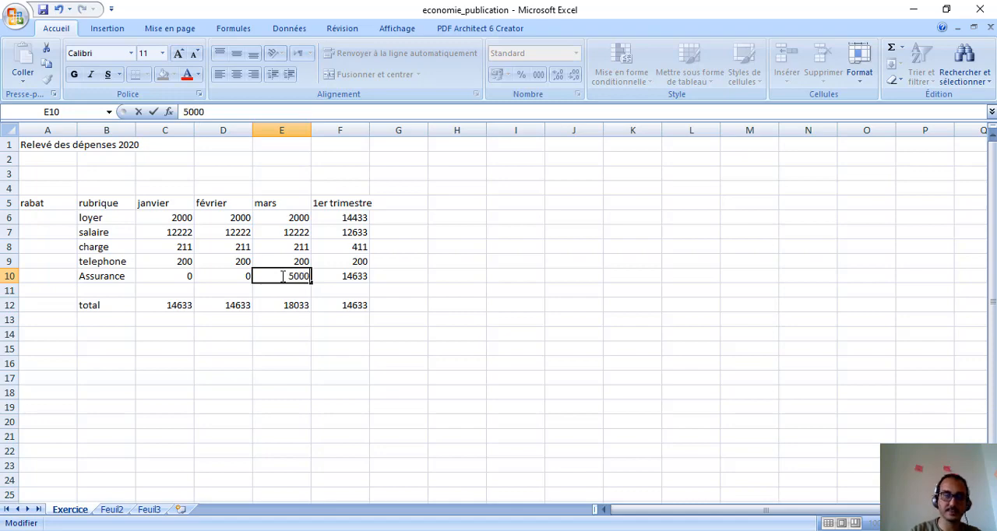
{"action": "key", "text": "Return"}
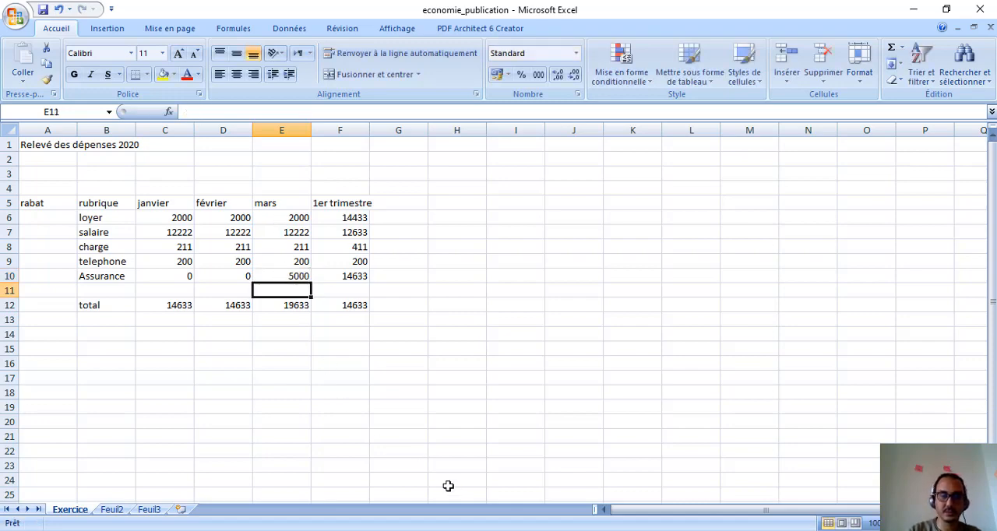
Step: Compare the expense sheet's amounts with the sample table on the Exercice 5 slide in PowerPoint, and return to Excel
{"action": "left_click", "coordinate": [453, 529]}
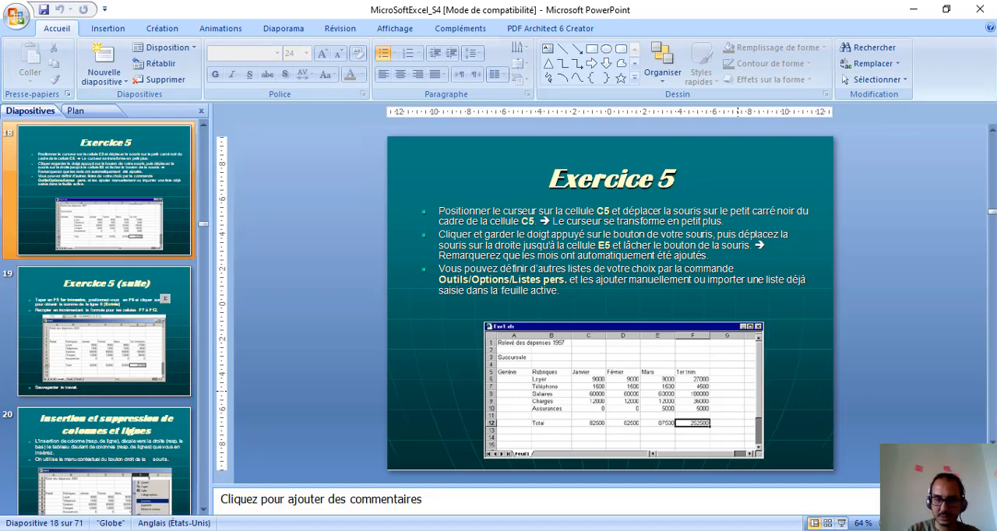
{"action": "key", "text": "alt+Tab"}
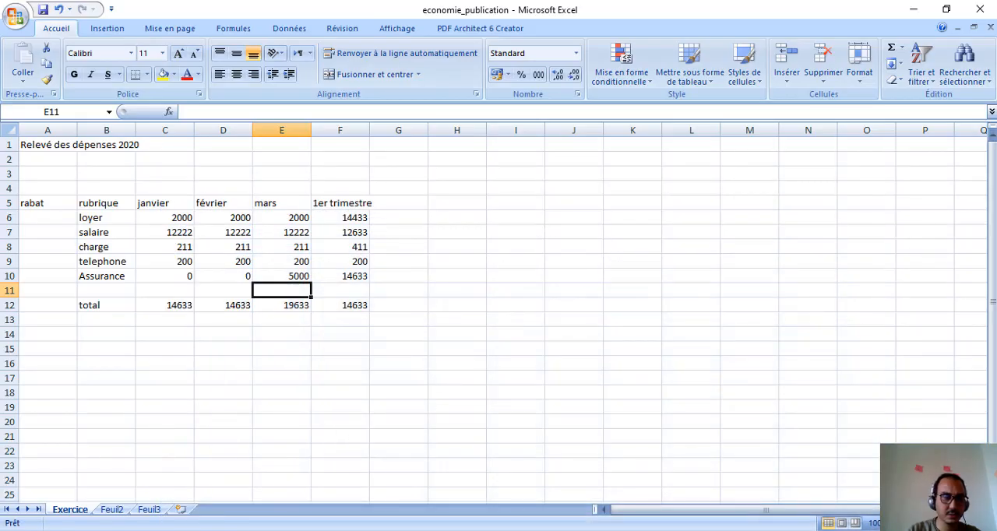
{"action": "key", "text": "alt+Tab"}
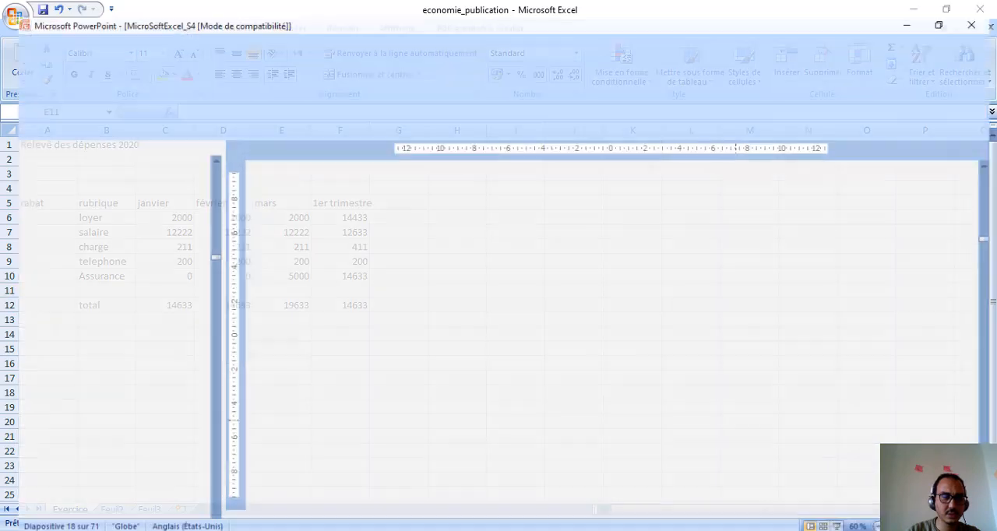
{"action": "key", "text": "alt+Tab"}
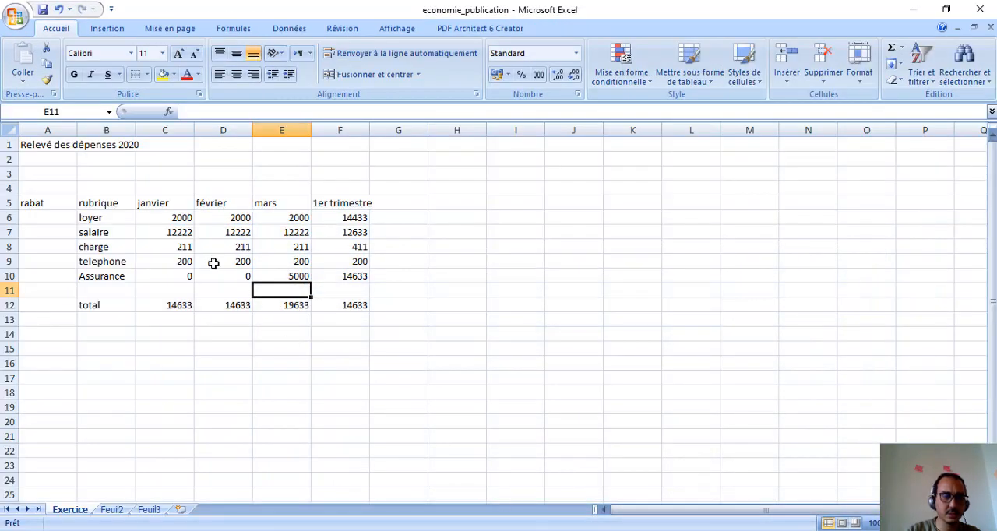
{"action": "double_click", "coordinate": [176, 218]}
{"action": "key", "text": "Escape"}
{"action": "key", "text": "alt+Tab"}
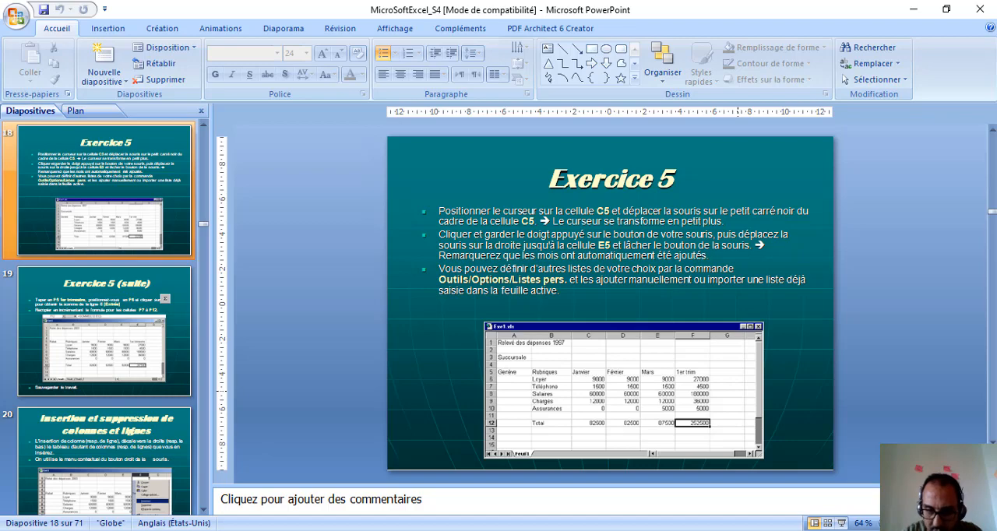
{"action": "key", "text": "alt+Tab"}
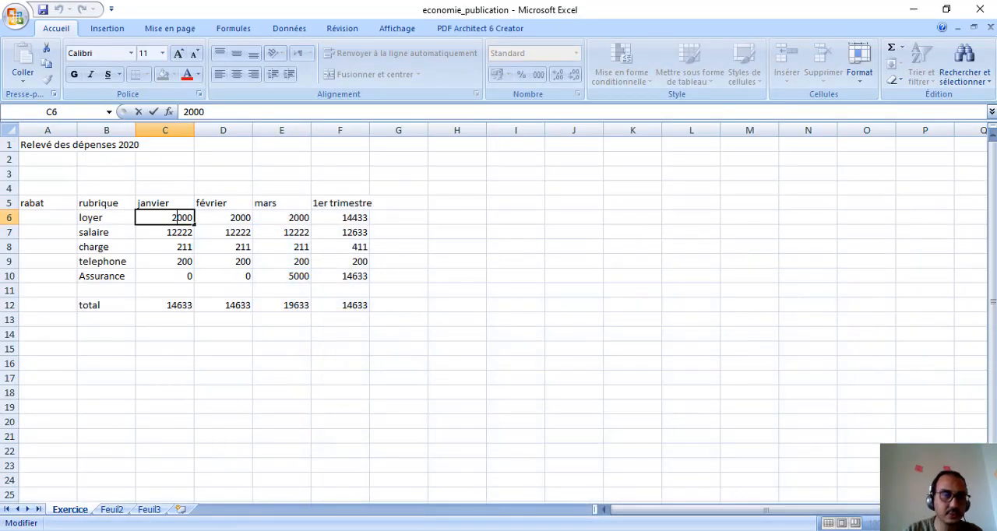
Step: Set the janvier telephone amount in C9 to 12000 and re-enter 0 for Assurance in C10
{"action": "left_click", "coordinate": [165, 264]}
{"action": "type", "text": "12"}
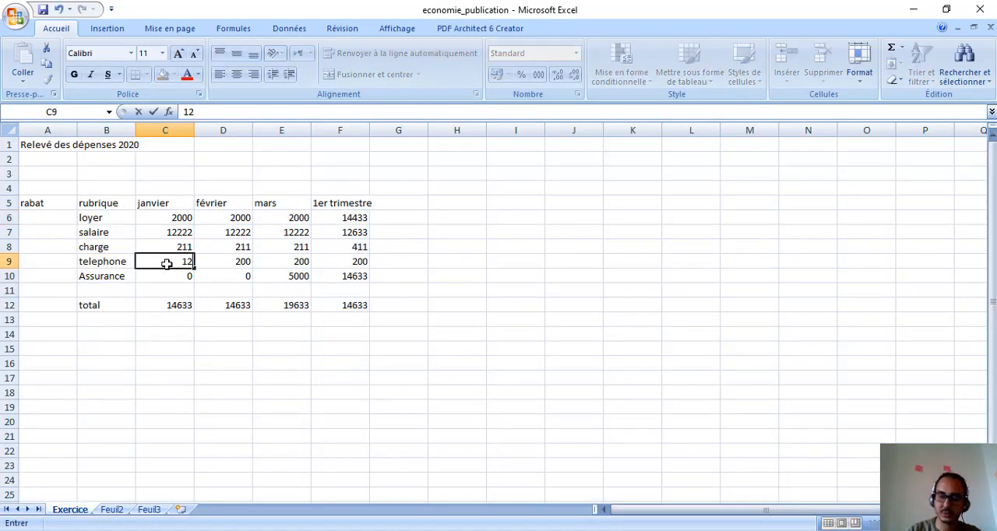
{"action": "type", "text": "0000"}
{"action": "key", "text": "Return"}
{"action": "type", "text": ","}
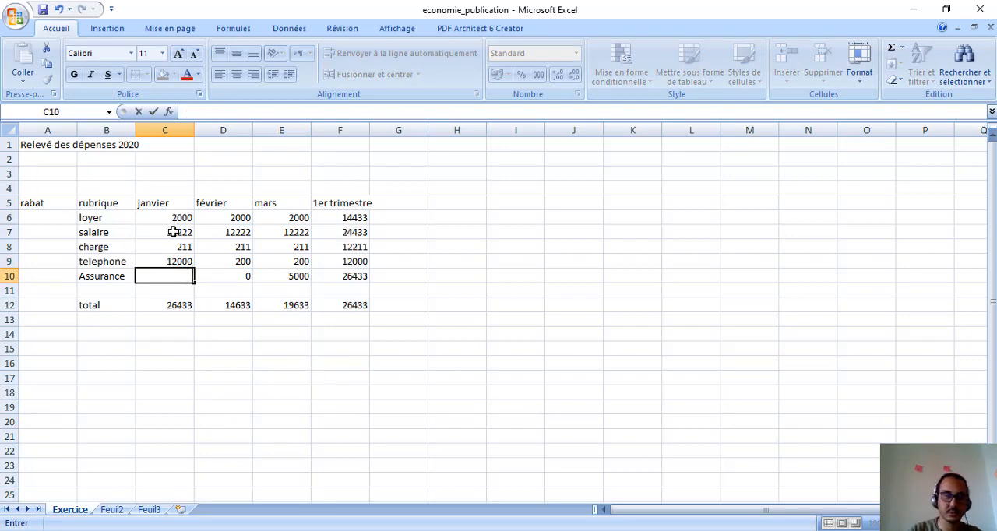
{"action": "type", "text": "0"}
{"action": "key", "text": "Return"}
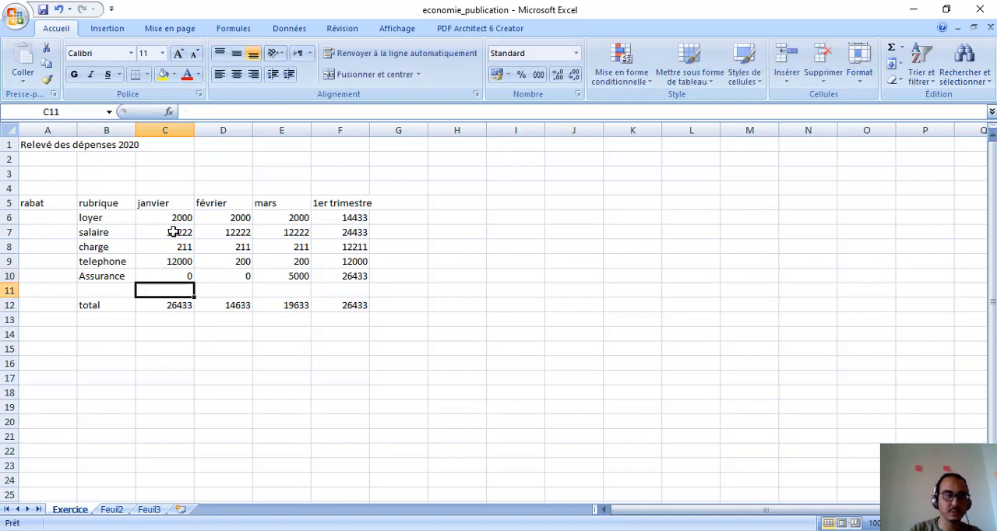
Step: Replace the janvier loyer amount in C6 with 9000
{"action": "double_click", "coordinate": [173, 217]}
{"action": "key", "text": "Delete"}
{"action": "key", "text": "Delete"}
{"action": "key", "text": "Delete"}
{"action": "key", "text": "Delete"}
{"action": "type", "text": "9000"}
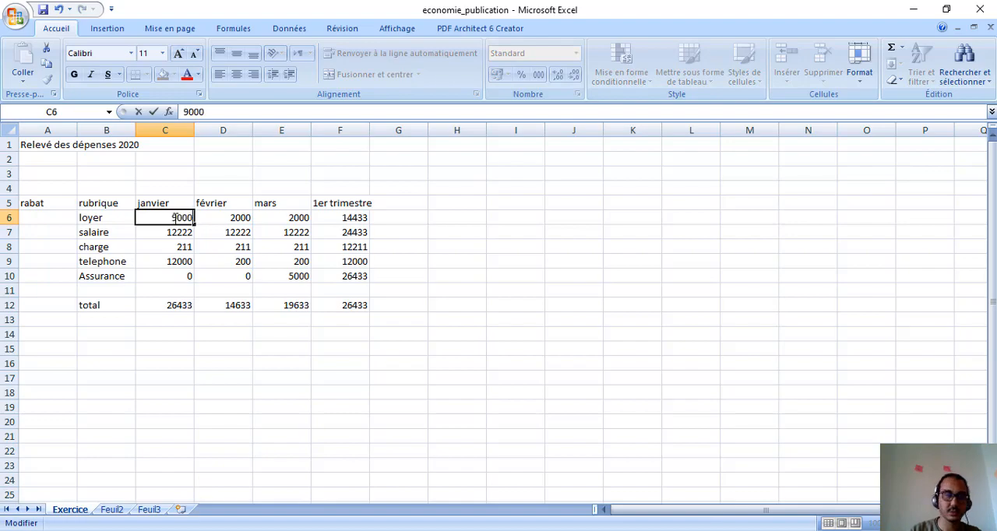
{"action": "key", "text": "Return"}
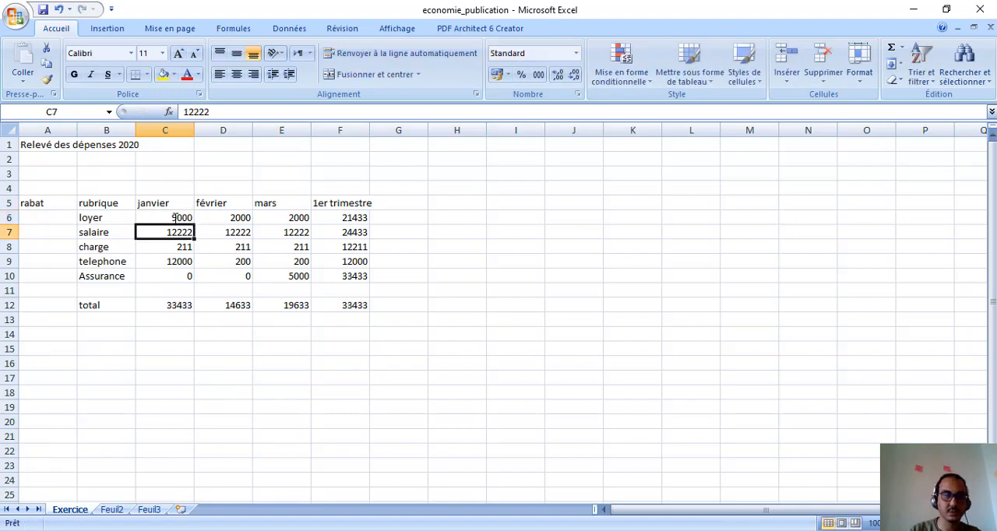
Step: Check the Exercice 5 slide in PowerPoint, return to Excel and set the janvier salaire amount in C7 to 1500
{"action": "key", "text": "alt+Tab"}
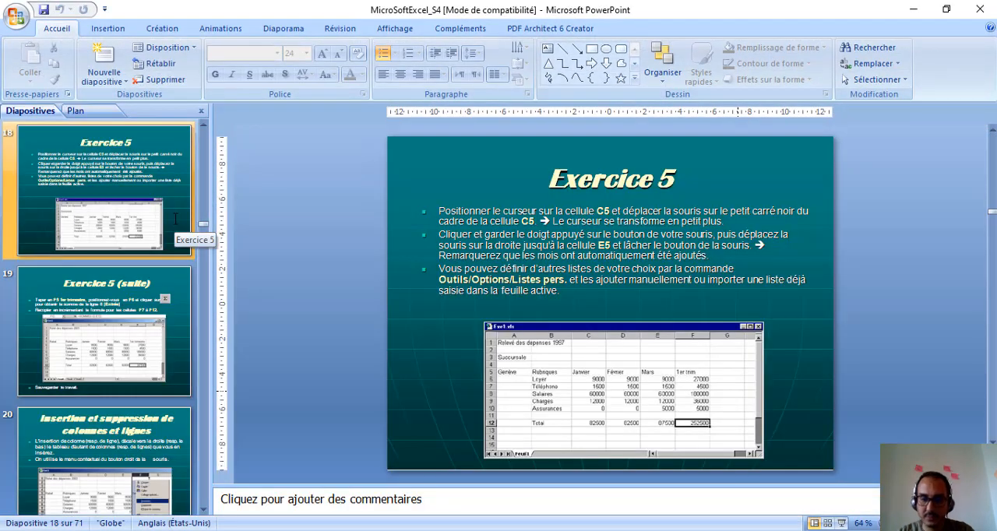
{"action": "key", "text": "alt+Tab"}
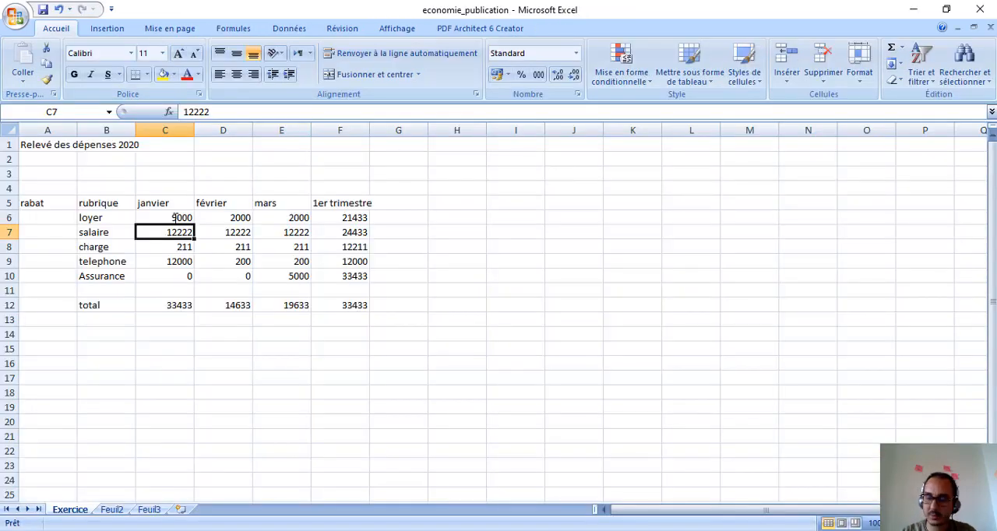
{"action": "type", "text": "1500"}
{"action": "key", "text": "Return"}
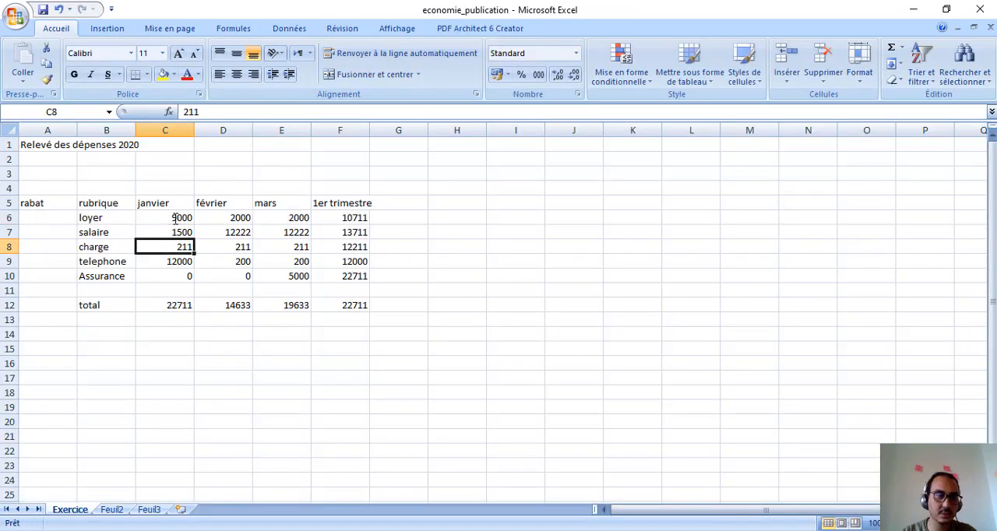
Step: Check the Exercice 5 slide in PowerPoint again, return to Excel and set the janvier charge amount in C8 to 60000
{"action": "key", "text": "alt+Tab"}
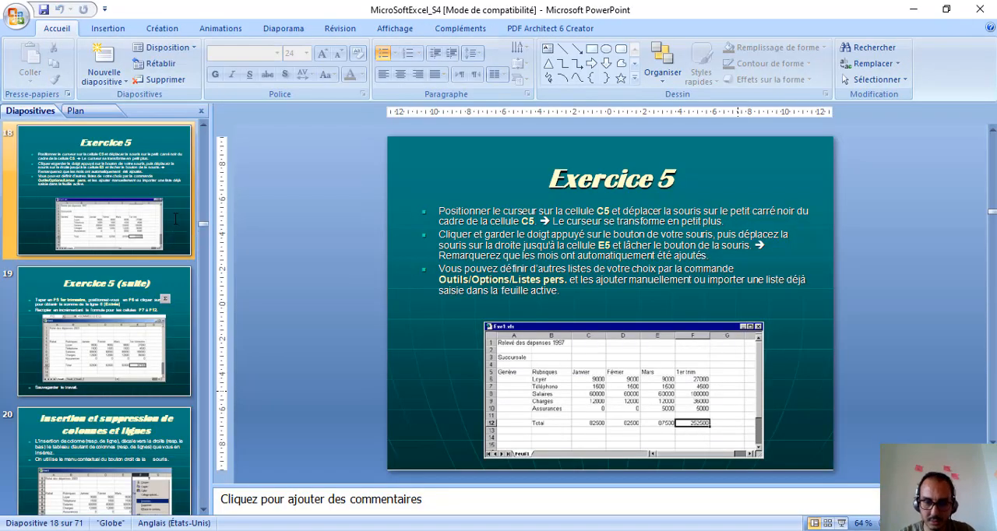
{"action": "key", "text": "alt+Tab"}
{"action": "type", "text": "60000"}
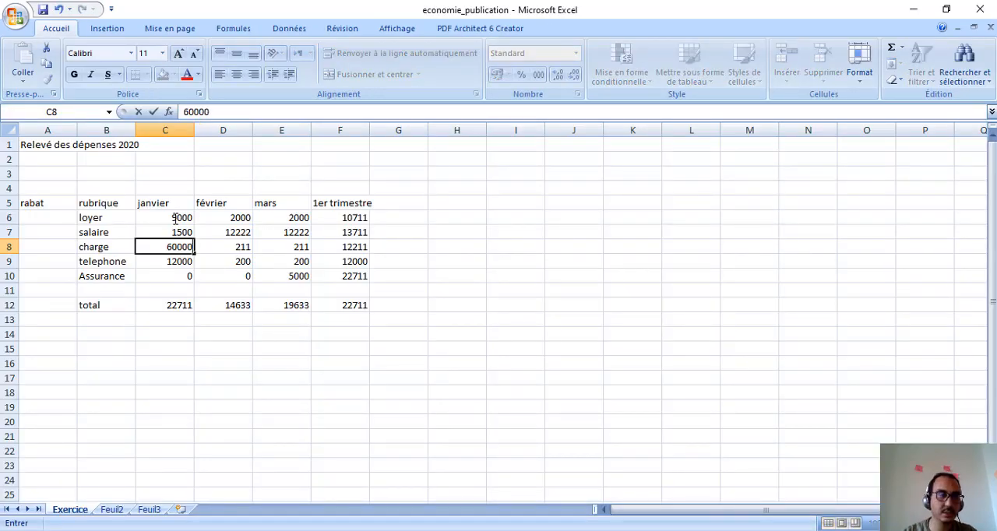
{"action": "key", "text": "Return"}
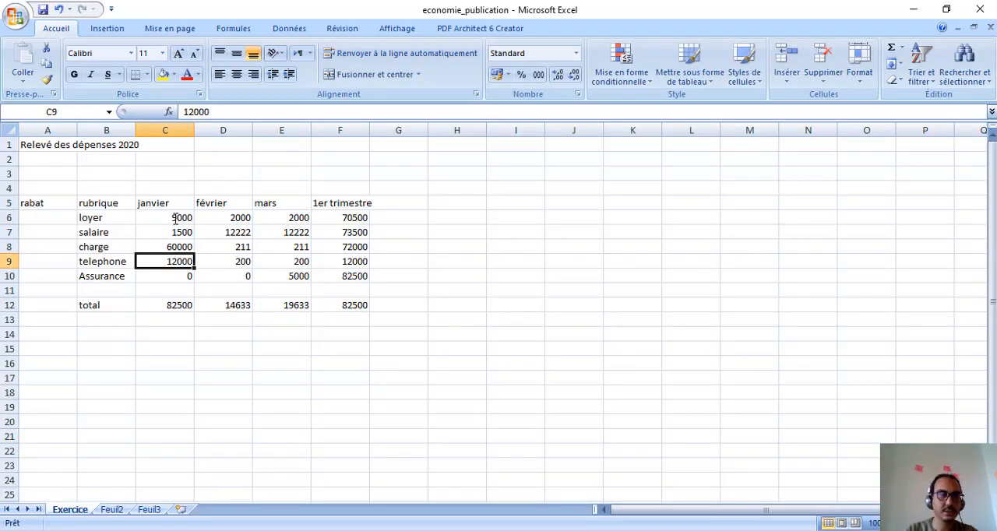
Step: Copy the janvier amounts from C6:C10 into the février cells D6:D10
{"action": "left_click_drag", "start_coordinate": [176, 218], "coordinate": [187, 273]}
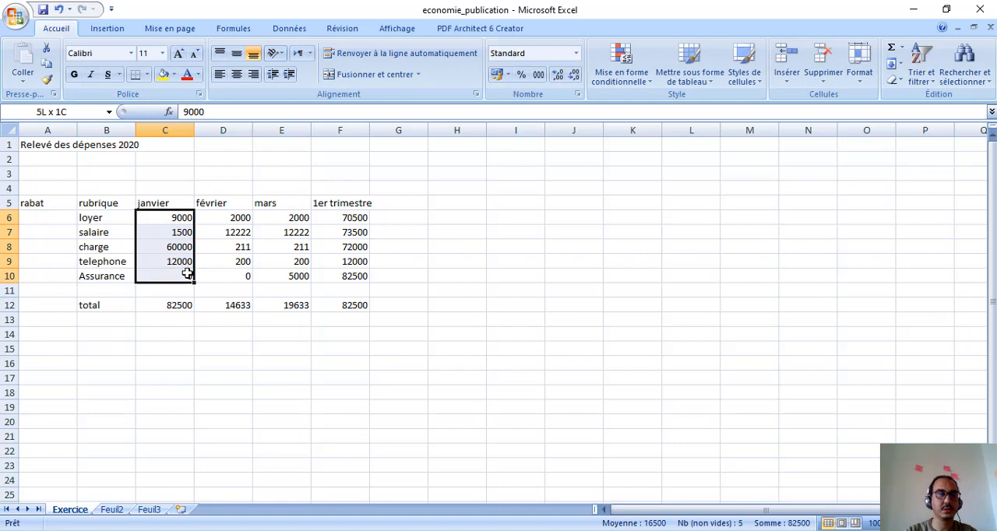
{"action": "key", "text": "ctrl+c"}
{"action": "left_click_drag", "start_coordinate": [228, 219], "coordinate": [247, 279]}
{"action": "key", "text": "Return"}
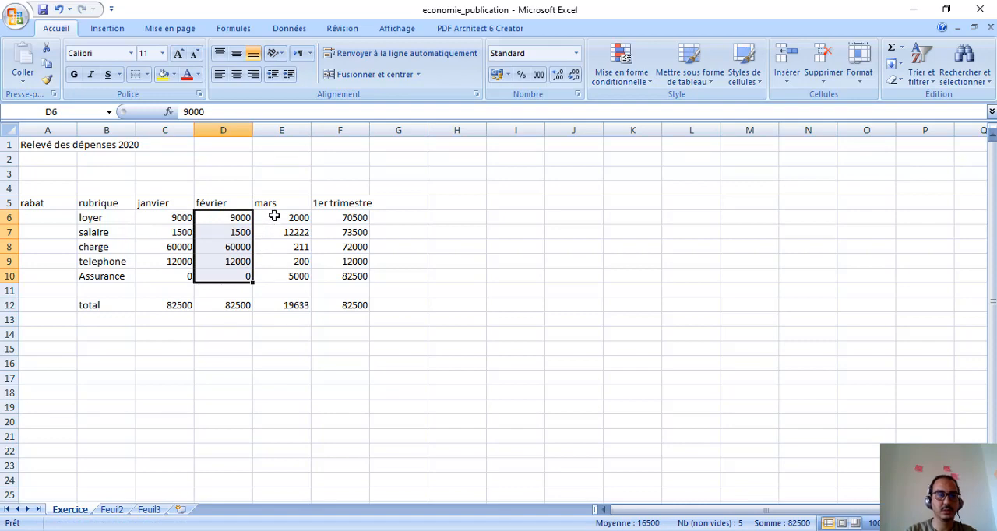
Step: Copy the février amounts from D6:D9 into the mars cells E6:E9, leaving out the Assurance row
{"action": "left_click_drag", "start_coordinate": [237, 219], "coordinate": [240, 259]}
{"action": "key", "text": "ctrl+c"}
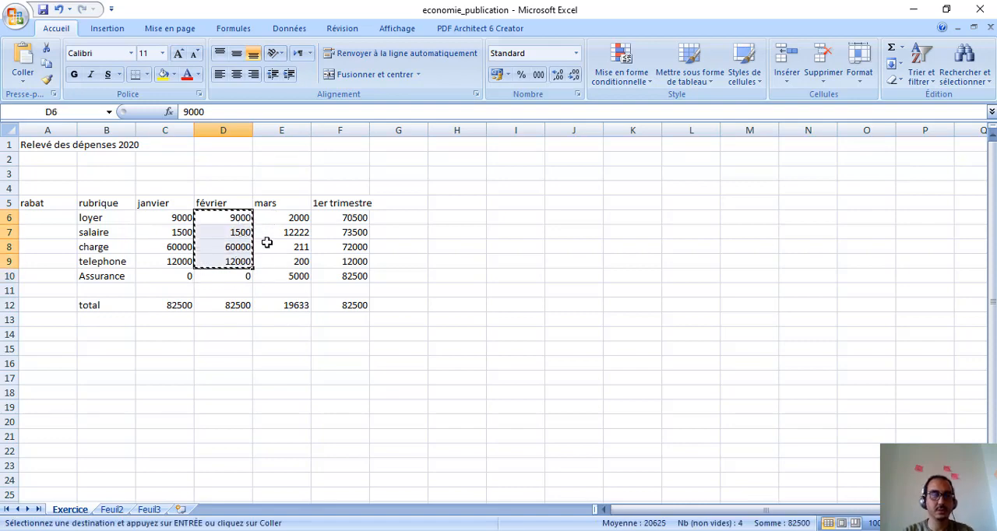
{"action": "left_click_drag", "start_coordinate": [276, 220], "coordinate": [281, 259]}
{"action": "key", "text": "Return"}
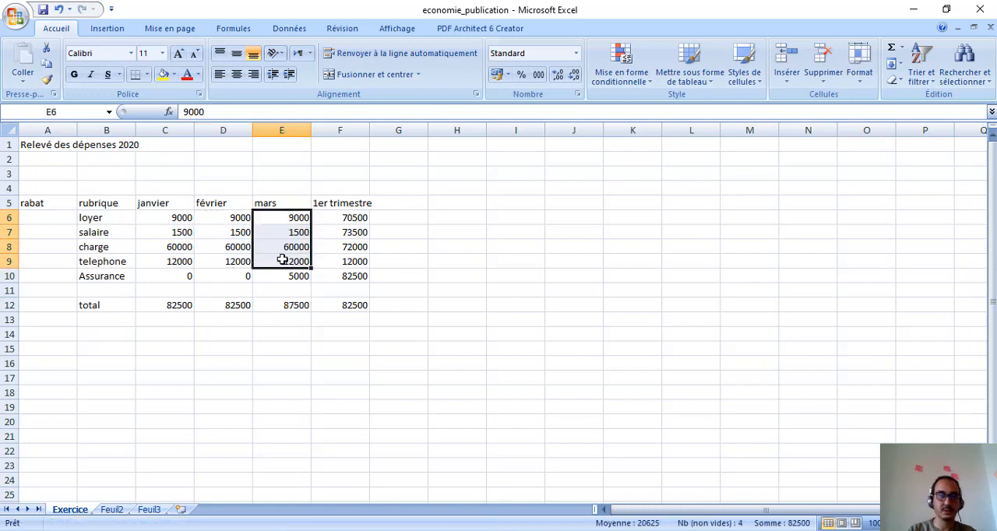
Step: Inspect the first-quarter total formula in F12, review the slides from Exercice 5 to Atelier 1 in PowerPoint, and return to Excel
{"action": "left_click", "coordinate": [343, 305]}
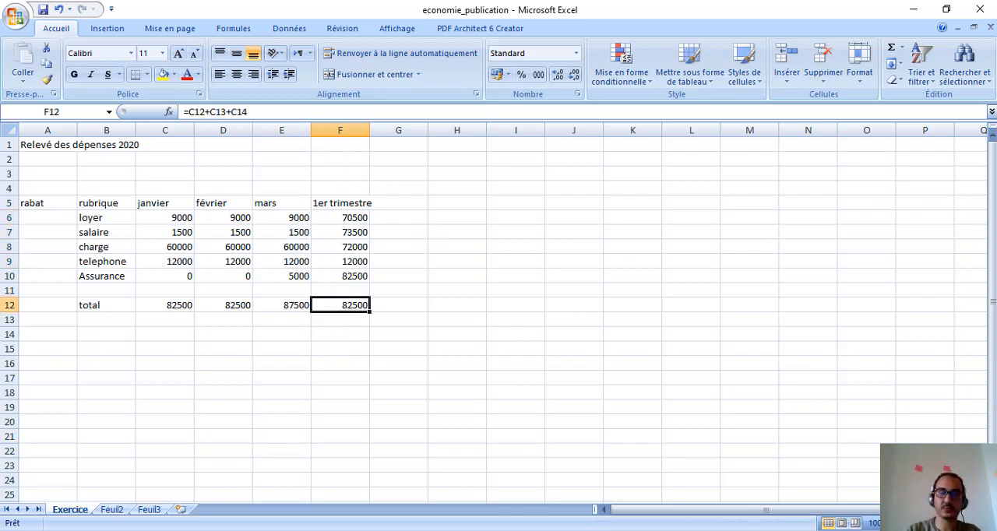
{"action": "key", "text": "alt+Tab"}
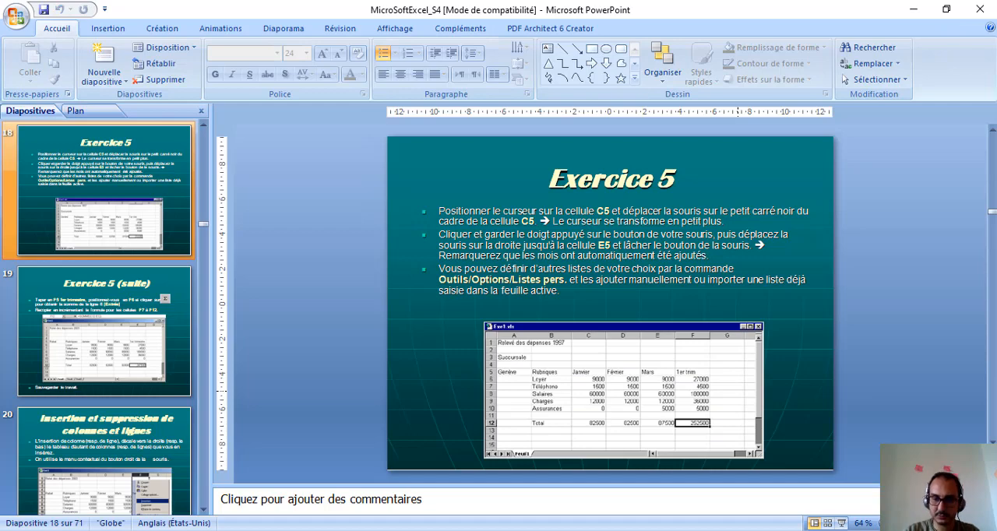
{"action": "key", "text": "alt+Tab"}
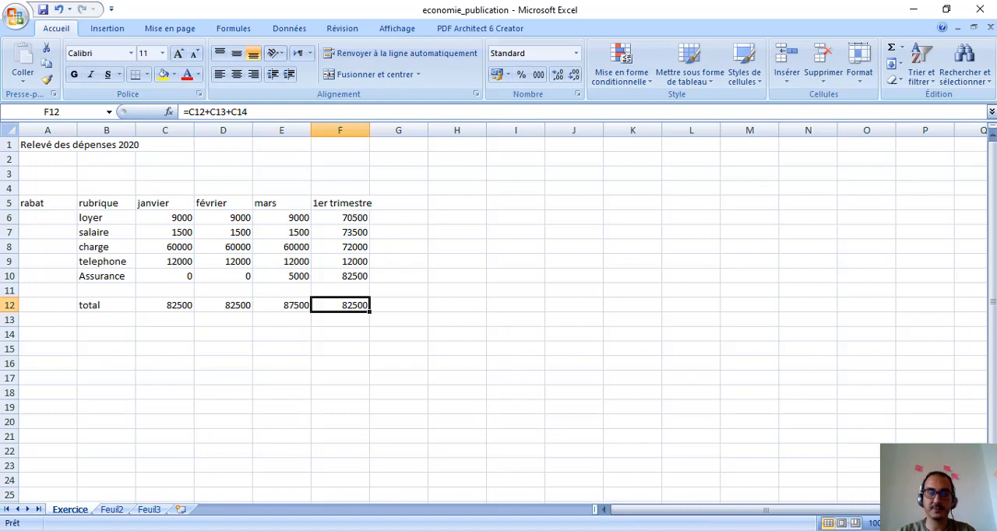
{"action": "left_click", "coordinate": [451, 530]}
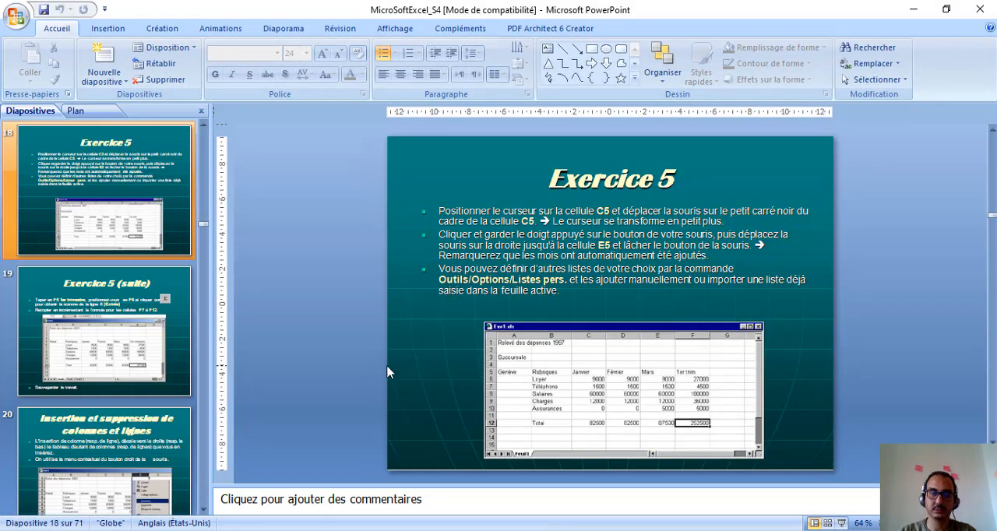
{"action": "scroll", "coordinate": [390, 373], "scroll_direction": "down", "scroll_amount": 1}
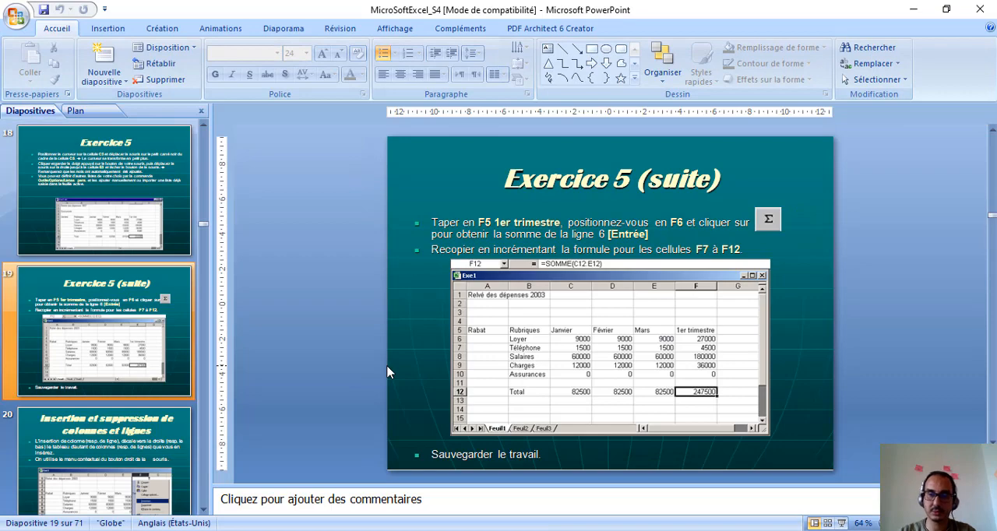
{"action": "scroll", "coordinate": [389, 372], "scroll_direction": "down", "scroll_amount": 1}
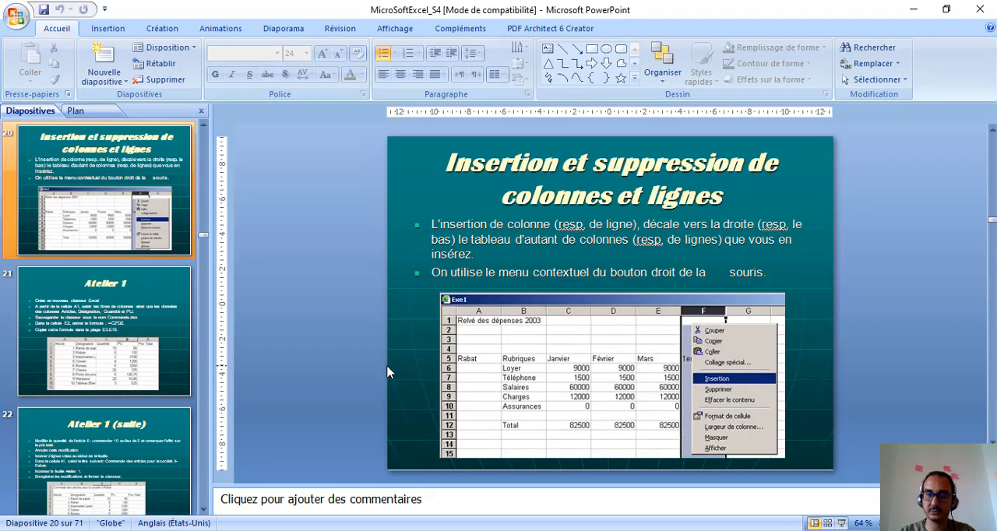
{"action": "scroll", "coordinate": [389, 372], "scroll_direction": "down", "scroll_amount": 1}
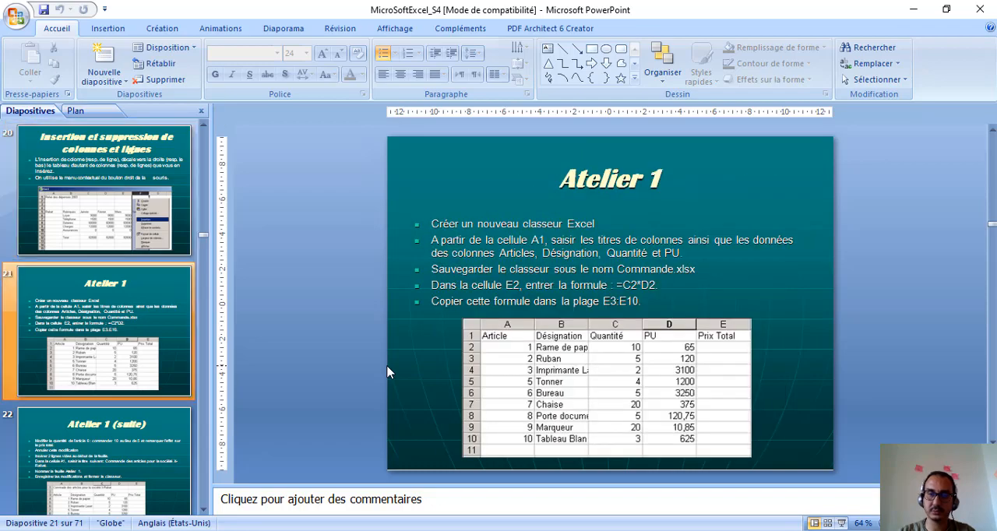
{"action": "scroll", "coordinate": [389, 372], "scroll_direction": "up", "scroll_amount": 2}
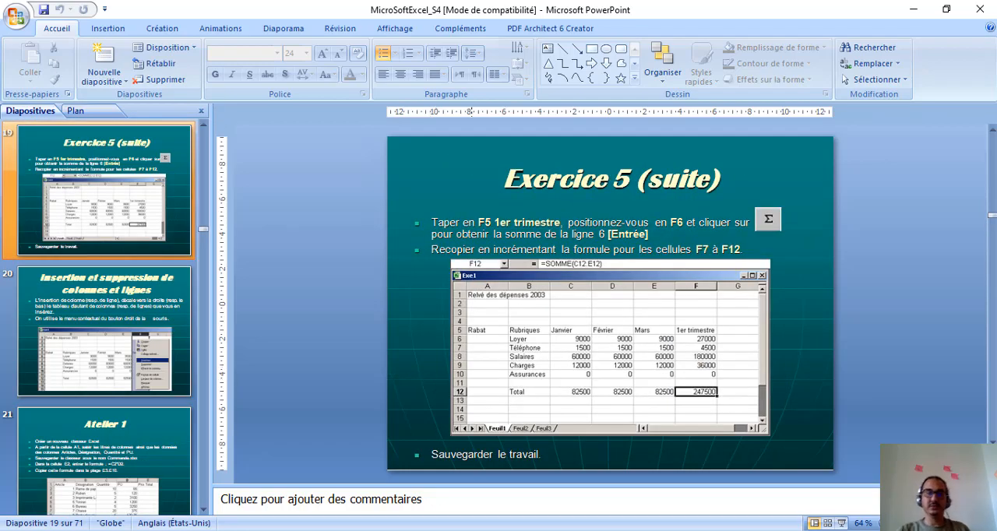
{"action": "key", "text": "alt+Tab"}
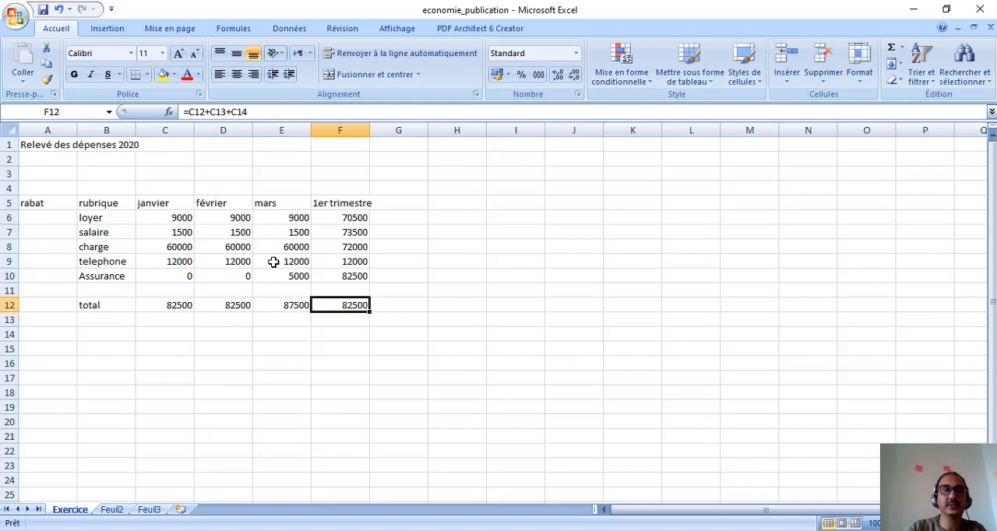
Step: Set the février Assurance amount in D10 to 1200
{"action": "left_click", "coordinate": [232, 277]}
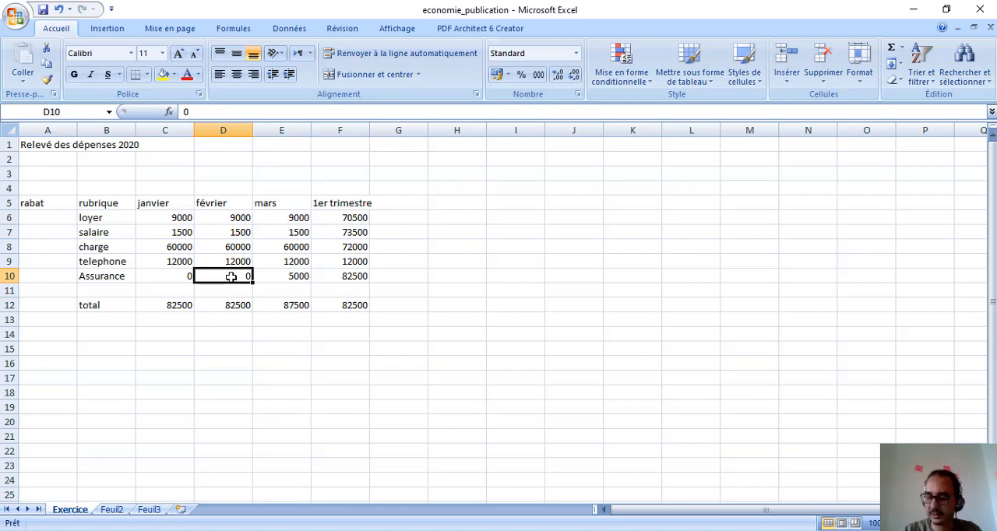
{"action": "type", "text": "1"}
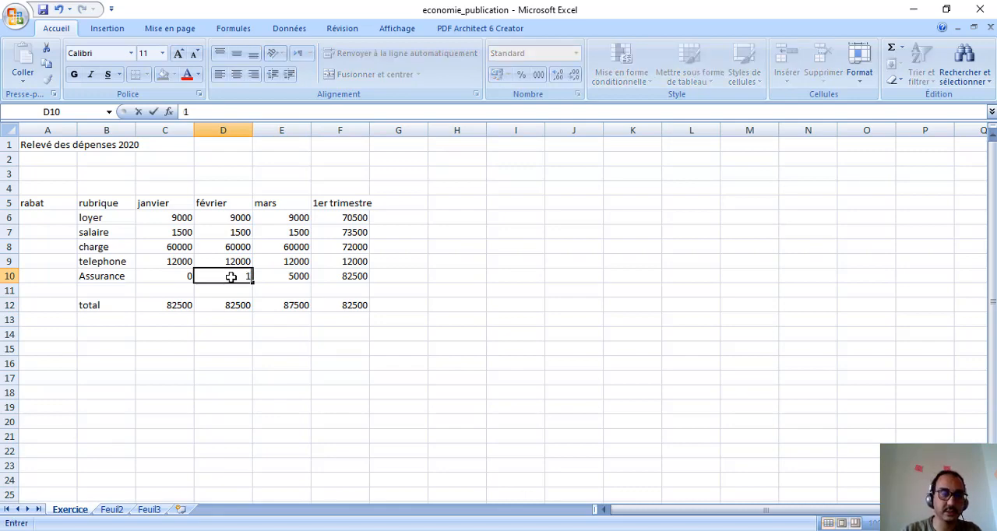
{"action": "type", "text": "200"}
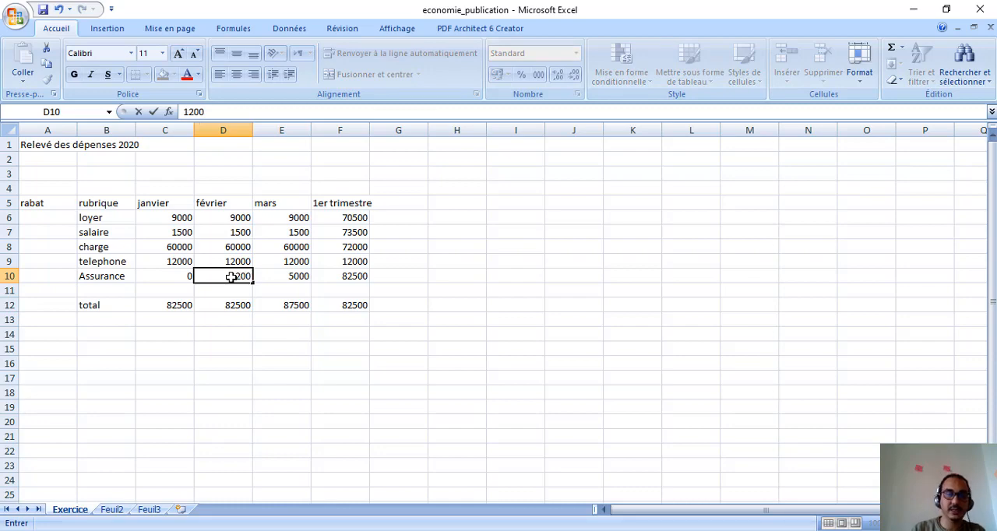
{"action": "key", "text": "Return"}
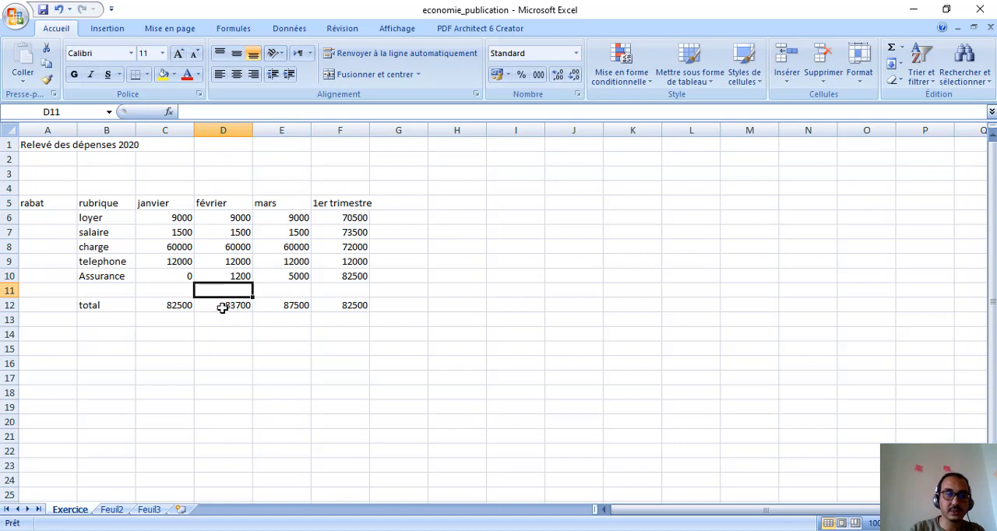